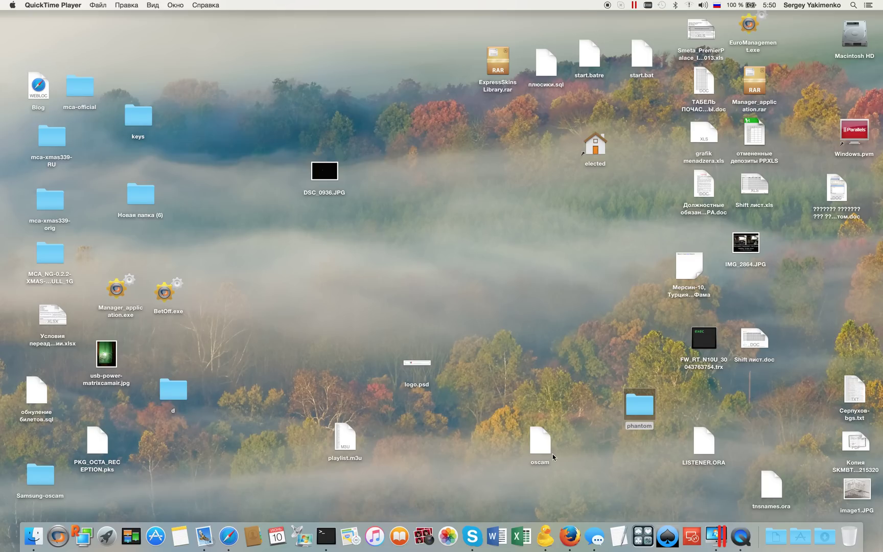
- Start Firefox from the Dock so its Mozilla start page appears
click(569, 537)
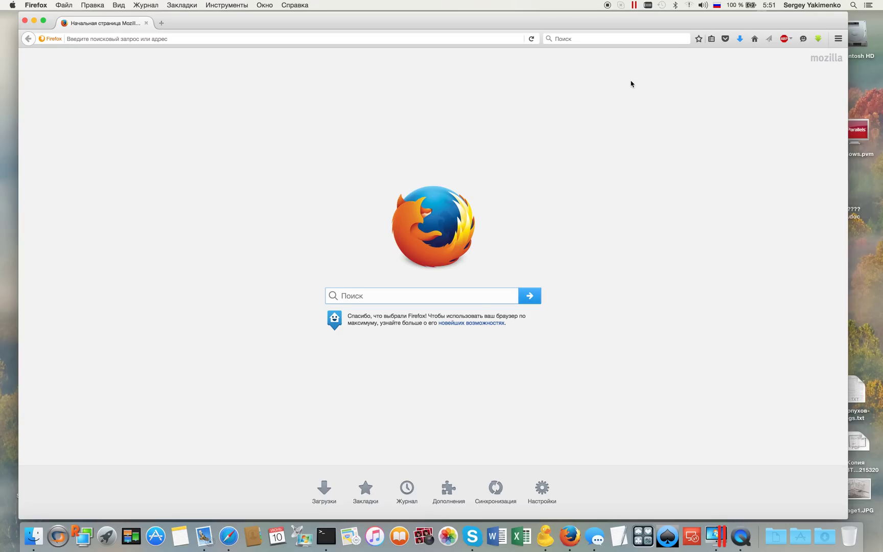
- Verify the Mac is on the IQPHANTOM Wi-Fi network, then bring up Cyberduck's nine bookmarks
click(689, 5)
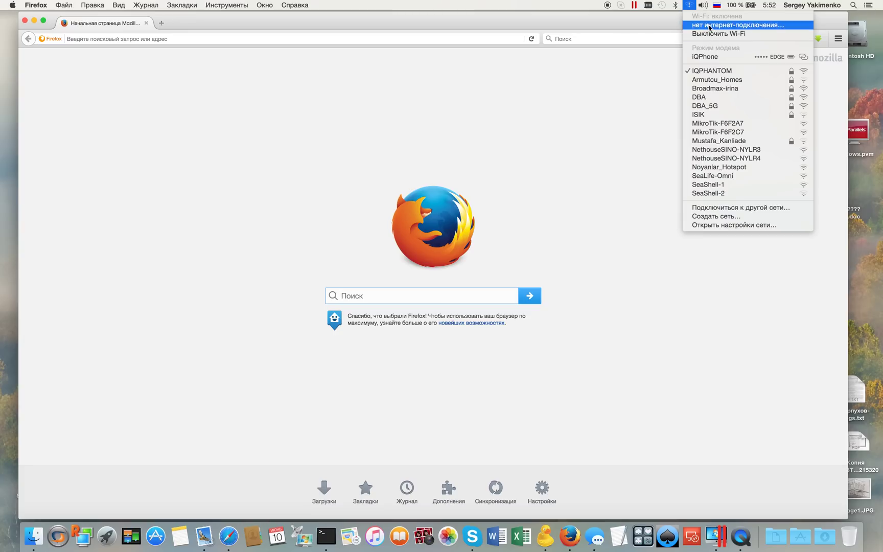
click(614, 104)
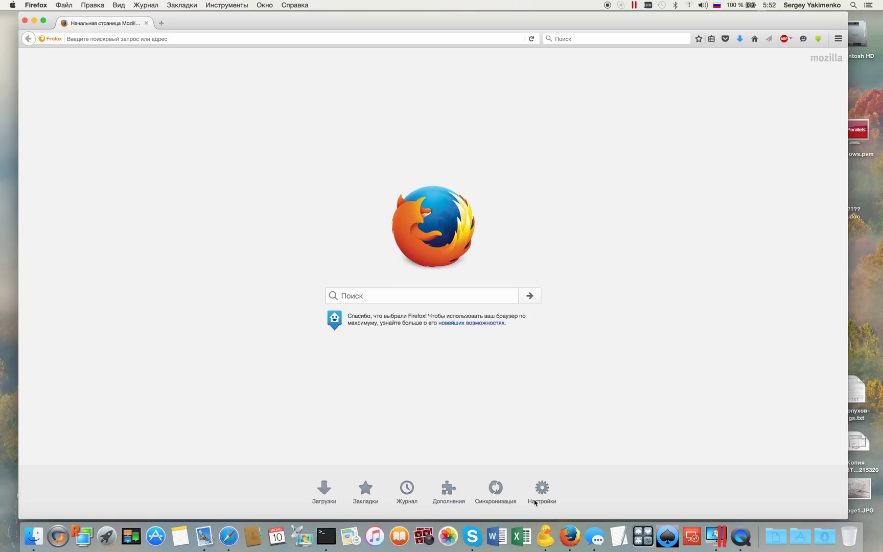
click(546, 538)
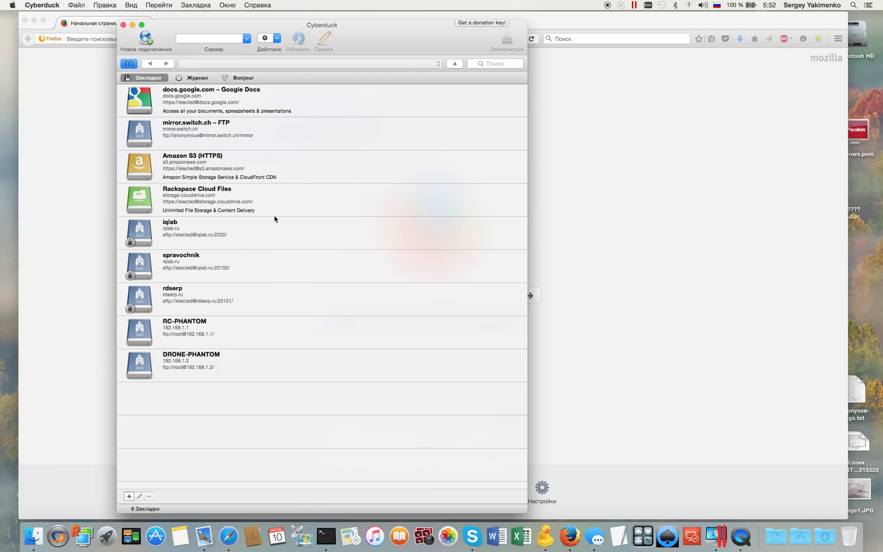
- Open the RC-PHANTOM bookmark editor and check server 192.168.1.1 and user root
click(207, 329)
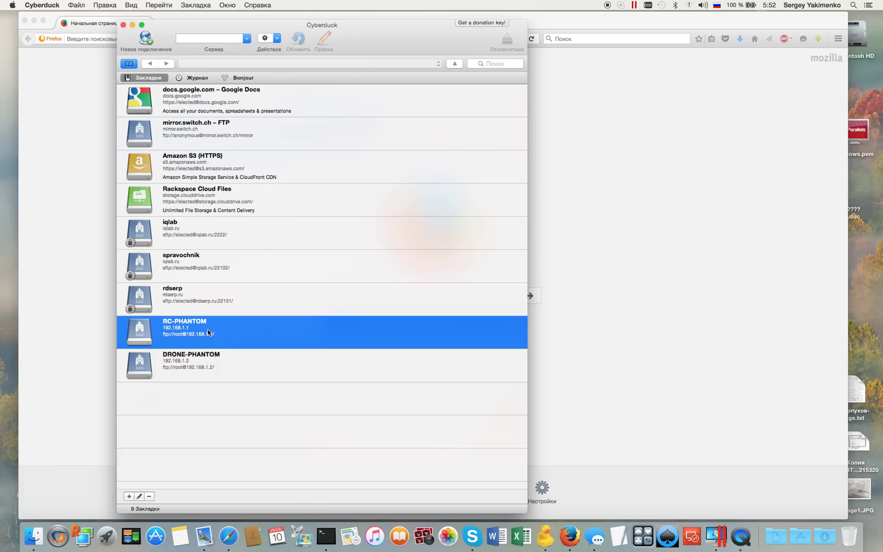
right_click(241, 332)
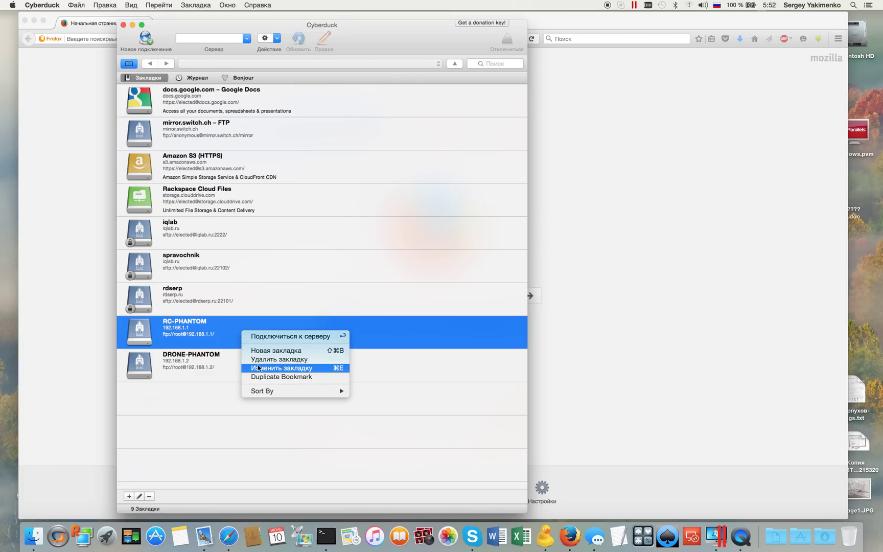
click(289, 369)
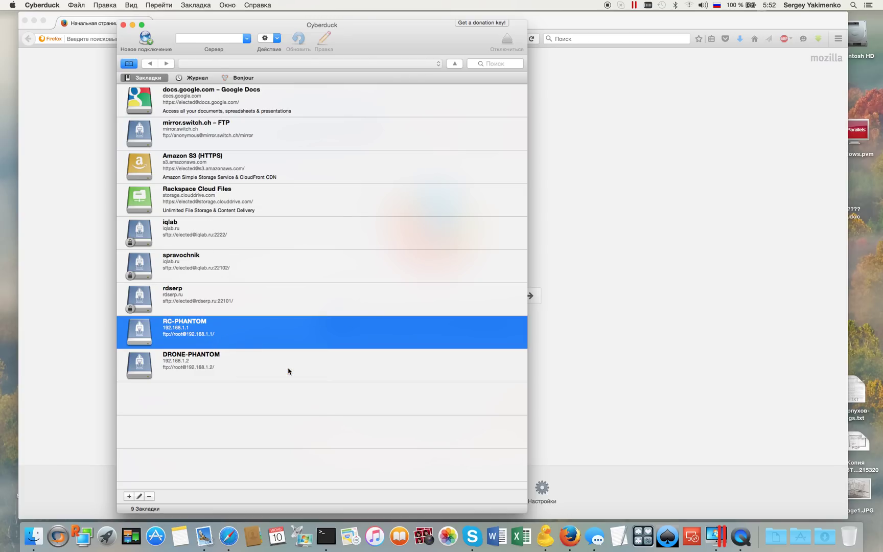
drag(418, 227, 365, 133)
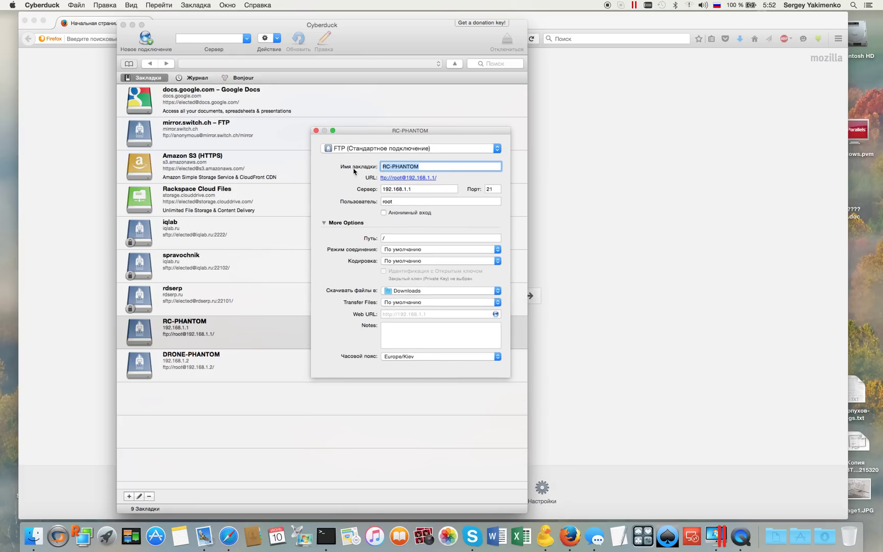
click(418, 190)
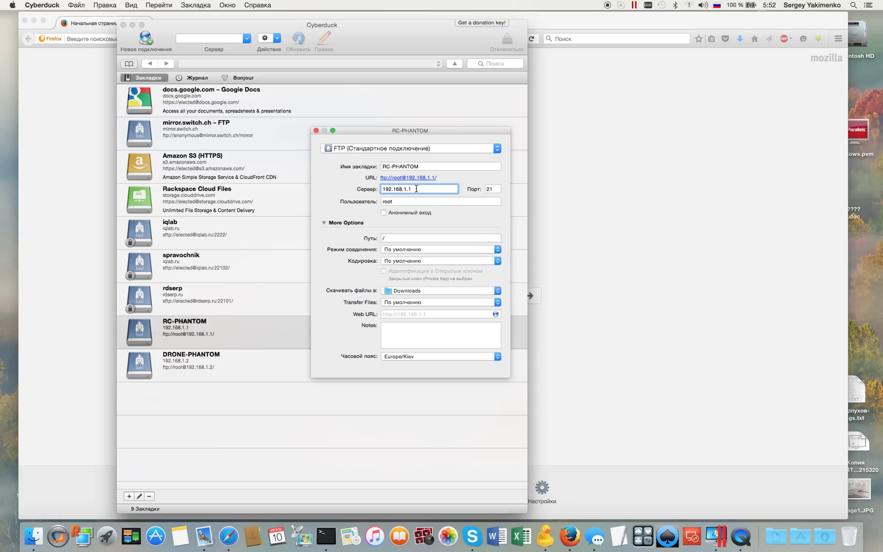
click(403, 201)
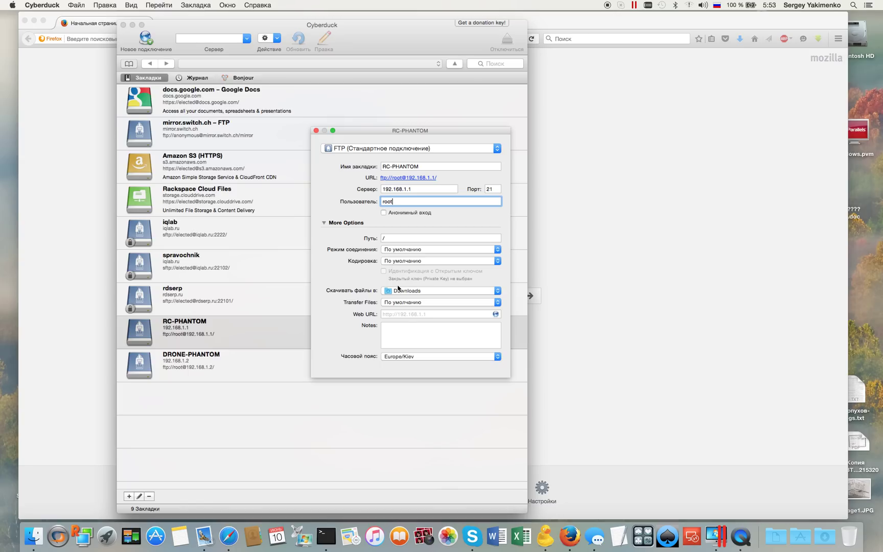
- Switch the keyboard to English and write the note 'Big-9China' in the bookmark's Notes
click(404, 338)
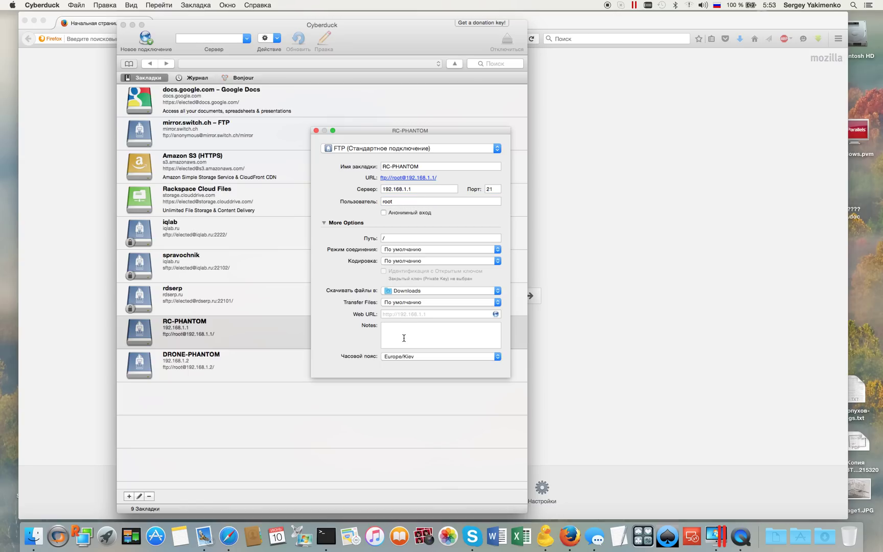
text(И)
key(BackSpace)
key(ctrl+space)
text(Big)
text(~9)
text(Chi)
text(no)
- Save the bookmark, connect to RC-PHANTOM, and browse into etc/init.d with its 17 scripts
click(316, 131)
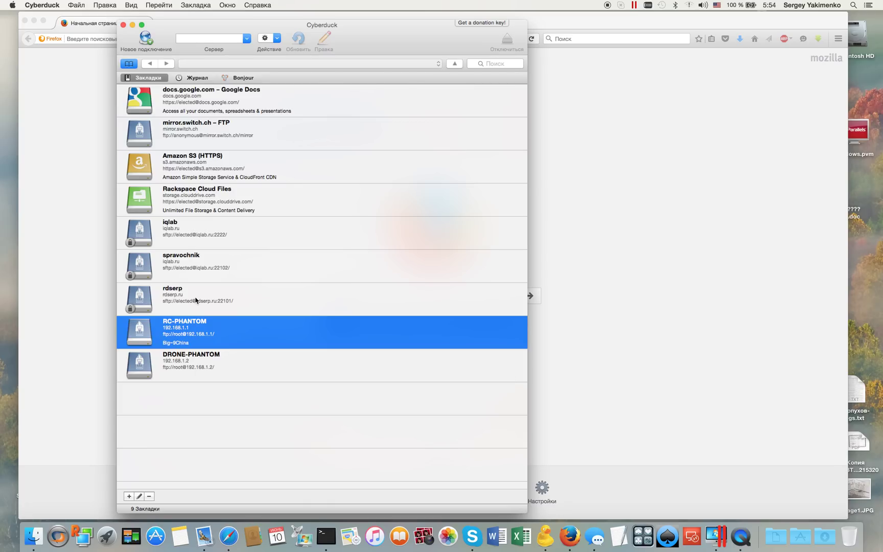
double_click(210, 332)
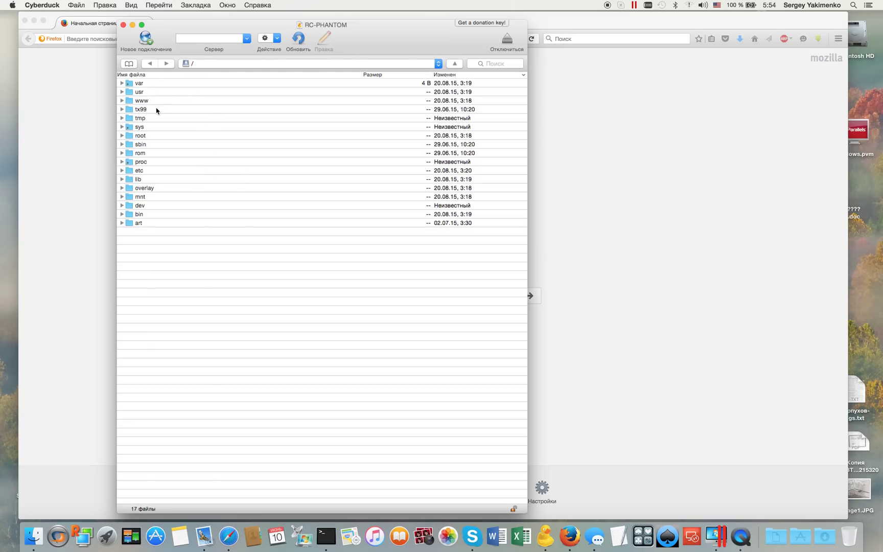
double_click(140, 173)
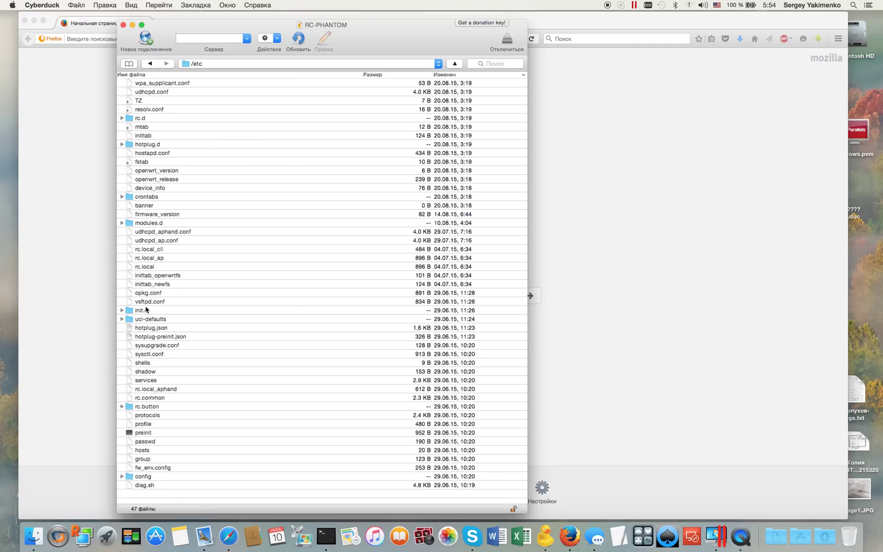
double_click(144, 313)
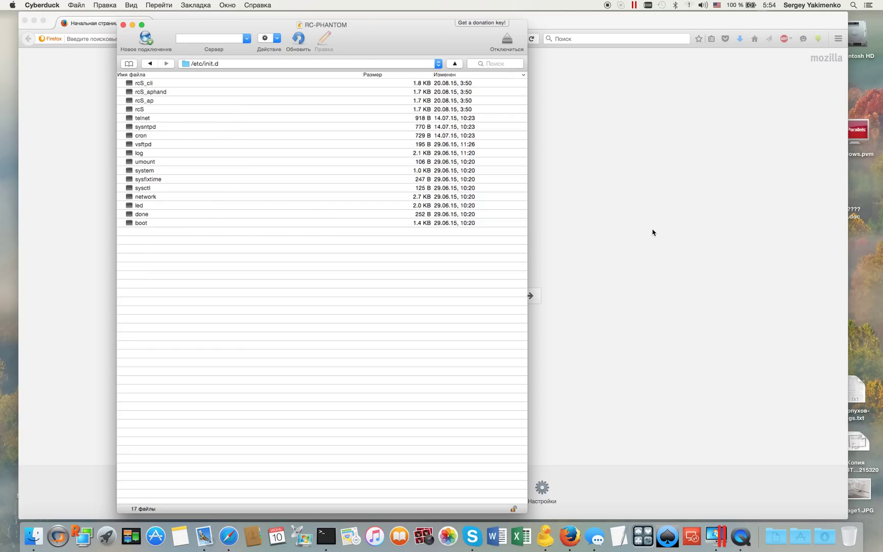
- Create a new folder on the desktop and open it beside Cyberduck's listing
right_click(868, 258)
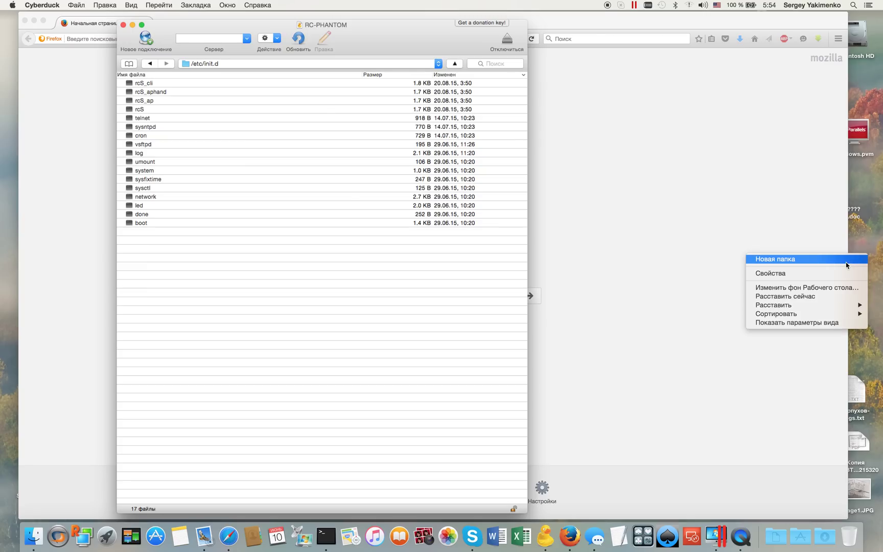
click(846, 265)
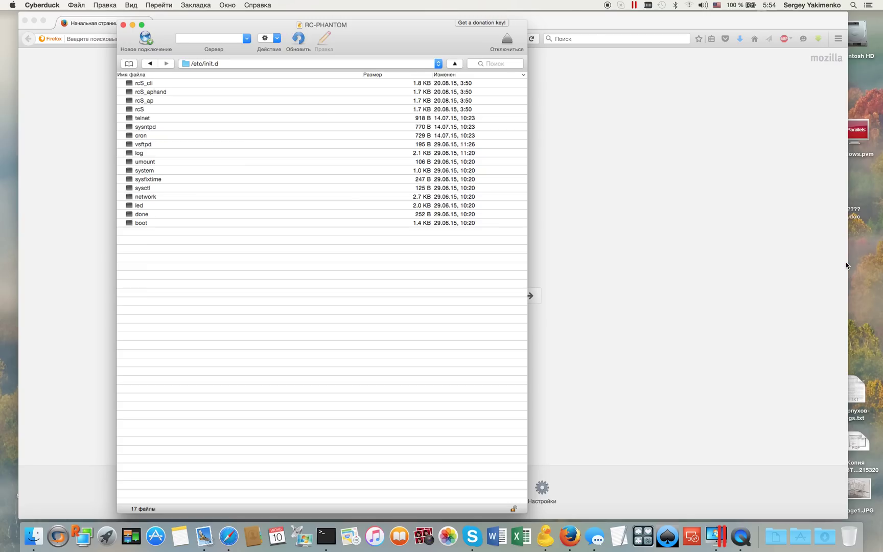
drag(839, 264, 873, 254)
double_click(873, 254)
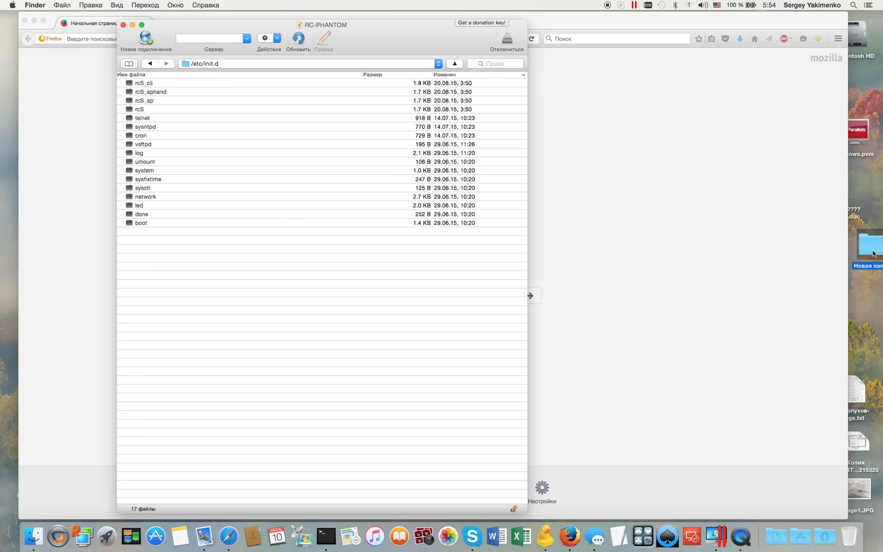
drag(353, 89, 503, 239)
- Add two subfolders named RC and DRONE inside the new folder
click(536, 251)
click(541, 264)
text(RC)
key(Return)
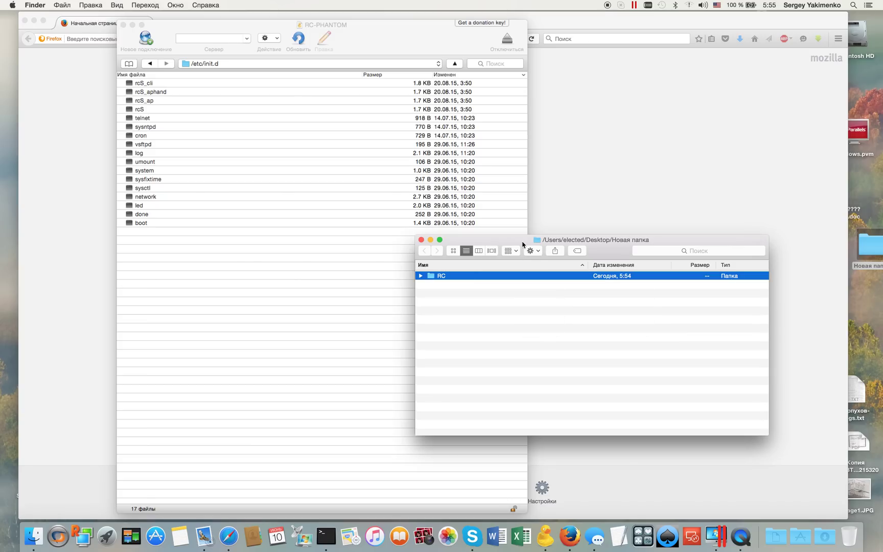
click(532, 250)
click(536, 265)
text(DRONE)
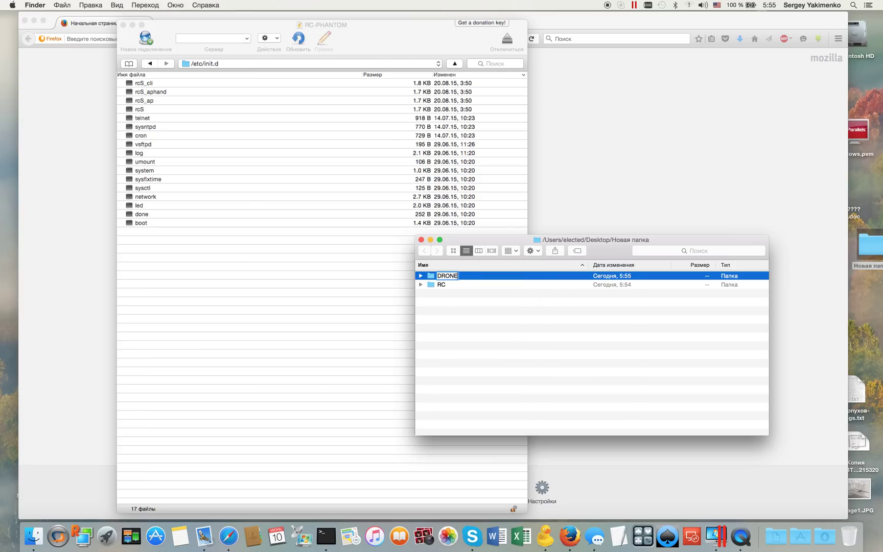
key(Return)
- Open the empty RC folder and select rcS in Cyberduck
click(465, 310)
double_click(443, 284)
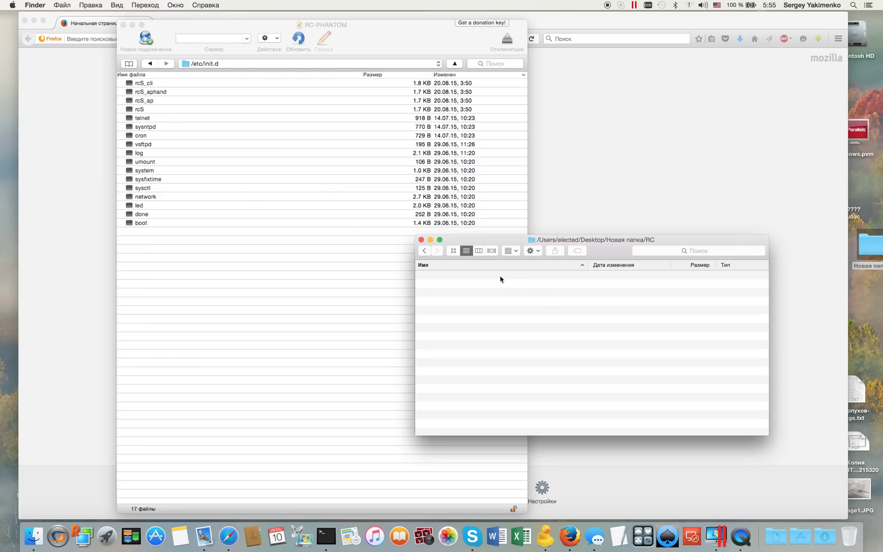
click(147, 110)
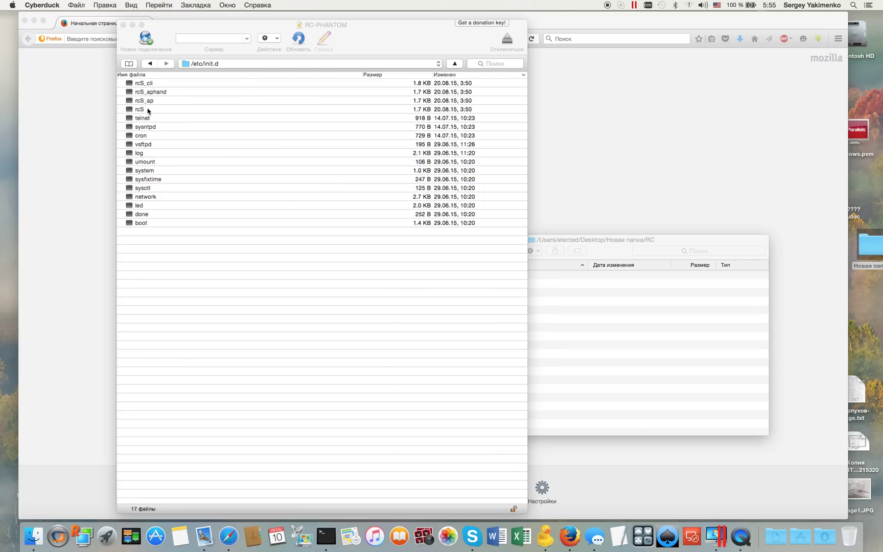
- Download rcS, rcS_ap, rcS_aphand and rcS_cli by dragging them into the RC folder
shift+click(149, 85)
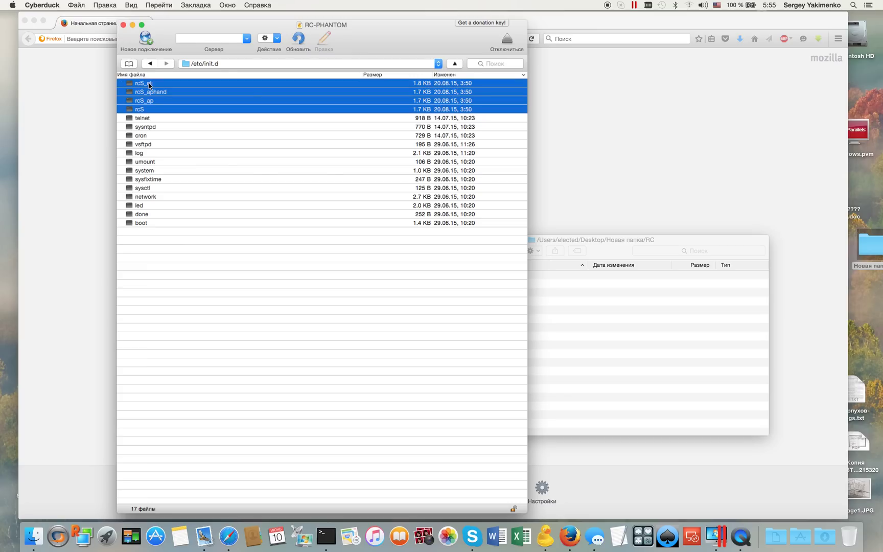
drag(153, 82, 609, 334)
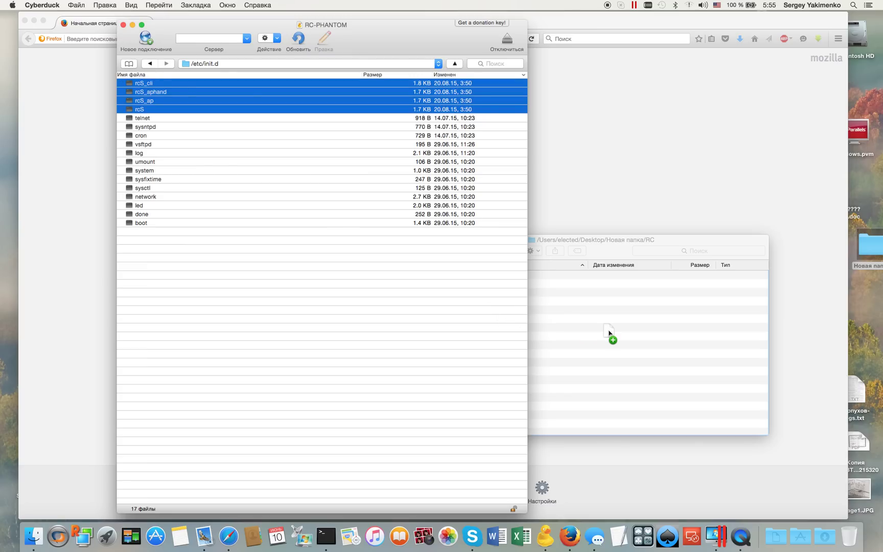
drag(609, 334, 608, 333)
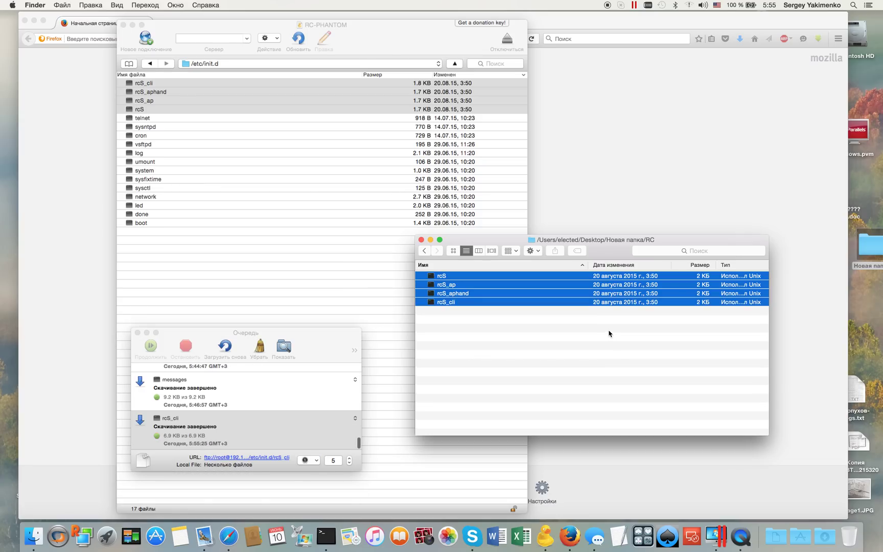
click(497, 335)
click(449, 278)
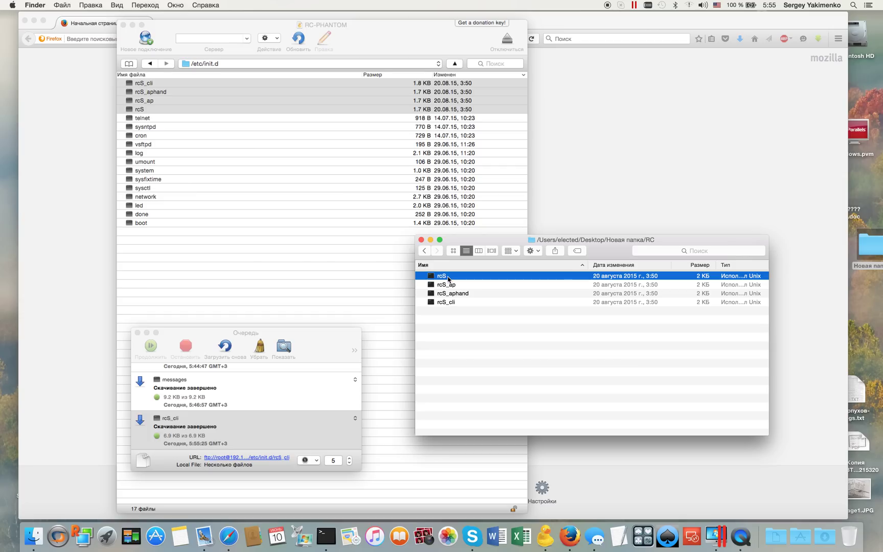
- Open the downloaded rcS with TextEdit and accept the downloaded-Unix-file warning
right_click(449, 278)
mouse_move(458, 290)
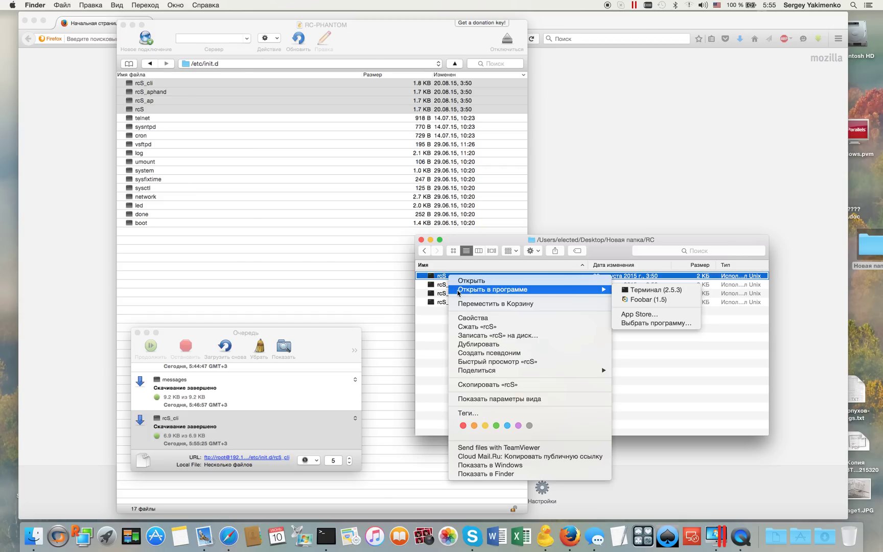
click(639, 323)
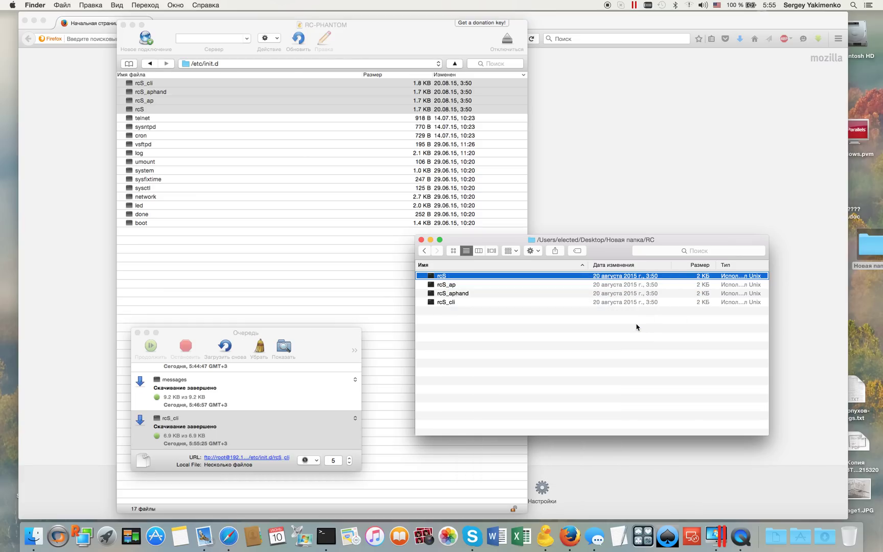
click(292, 244)
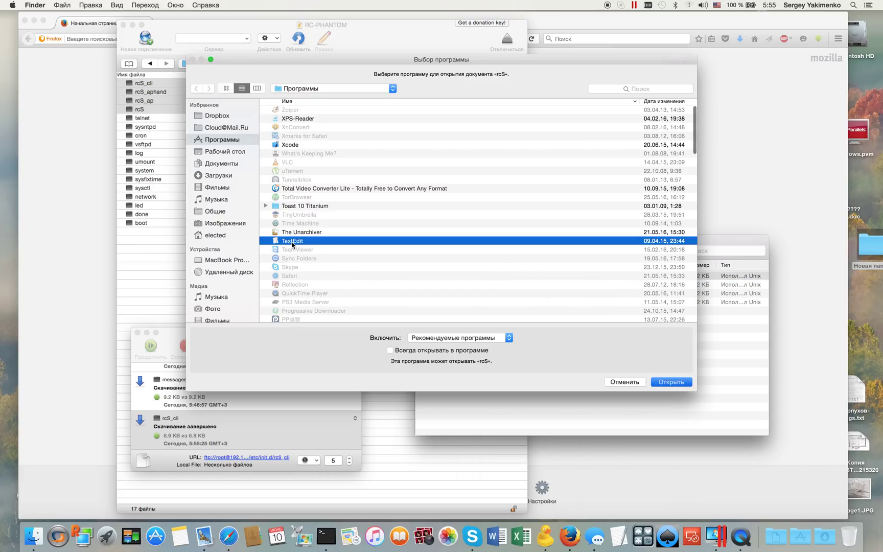
double_click(292, 241)
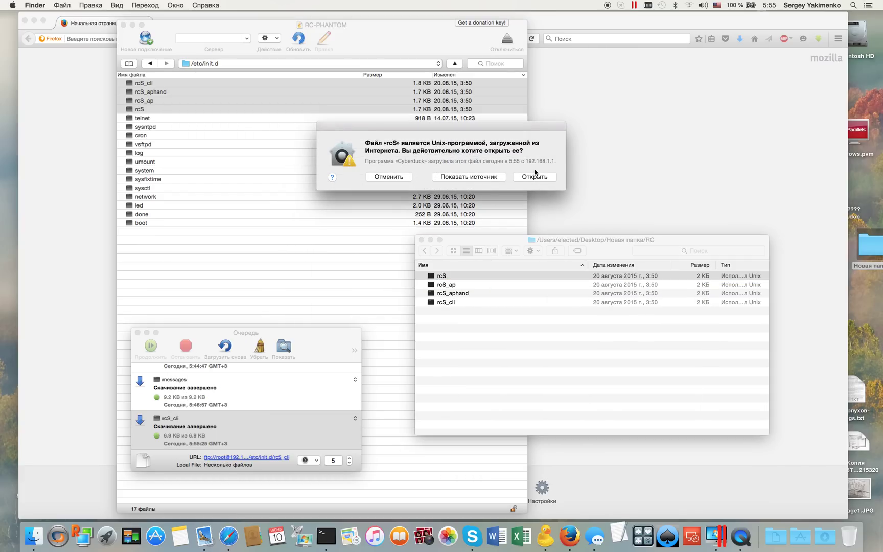
click(535, 176)
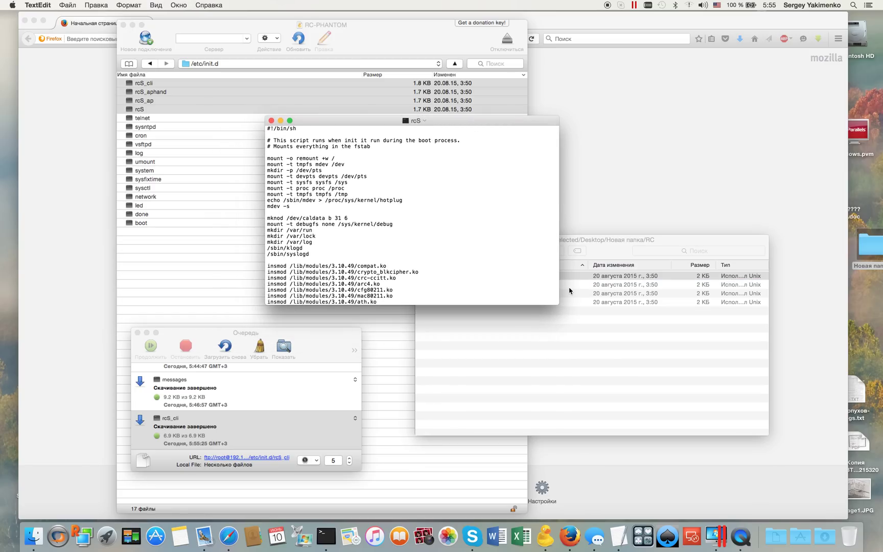
- Enlarge the rcS window and change the $country check value to "GB", then back to OK
drag(559, 304, 649, 409)
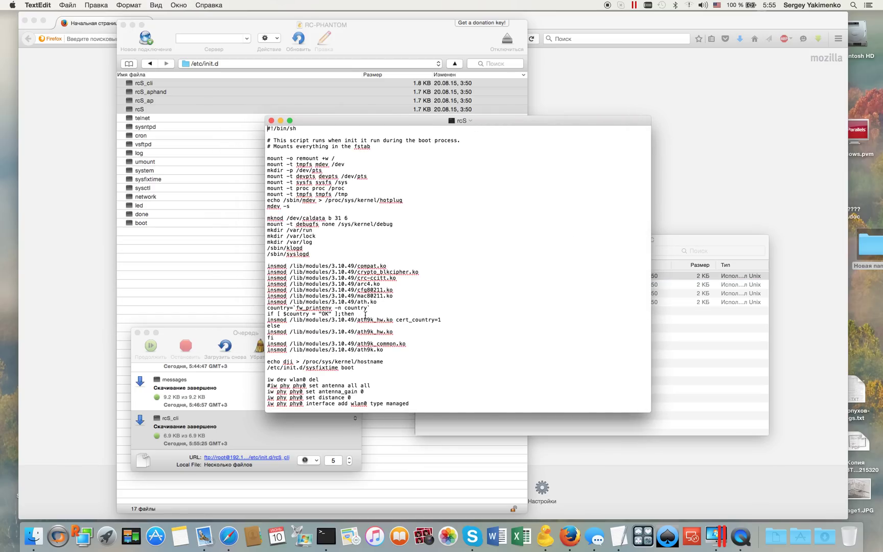
drag(365, 314, 247, 313)
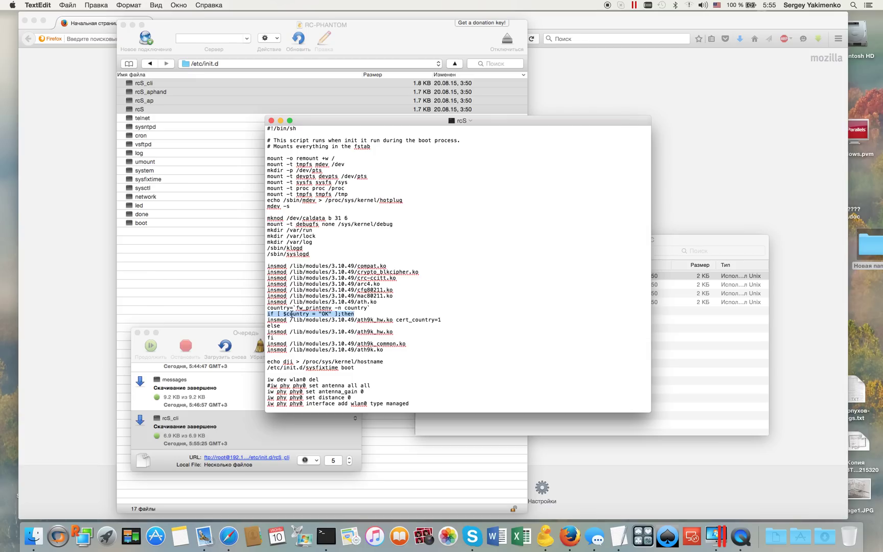
click(323, 314)
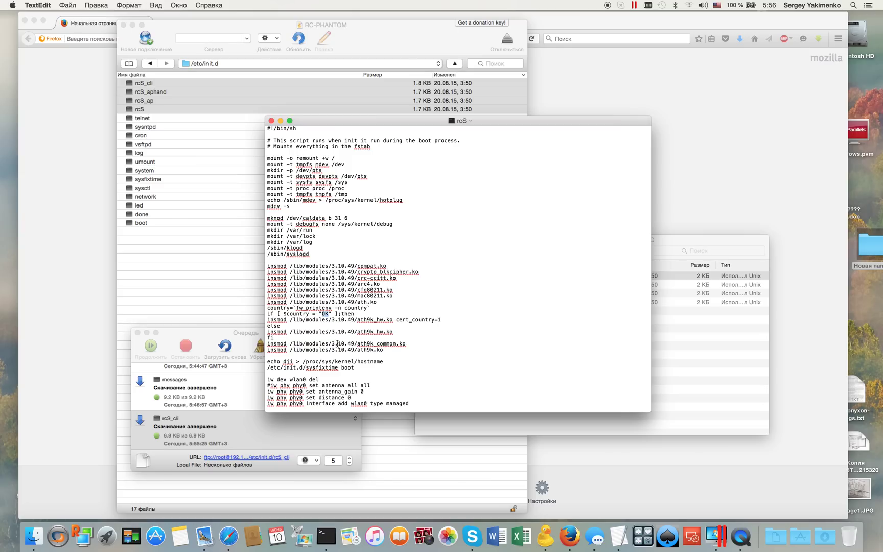
text("GB")
double_click(328, 314)
key(BackSpace)
text(OK»)
- Look over the edited script, close rcS, and select rcS_ap in Finder
drag(319, 314, 330, 314)
scroll(365, 252, down, 5)
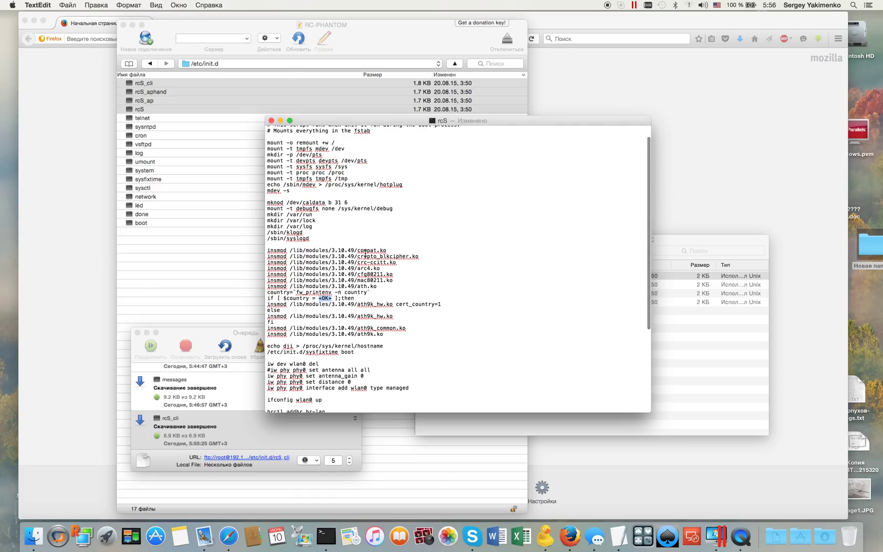
scroll(365, 252, down, 3)
scroll(365, 252, up, 8)
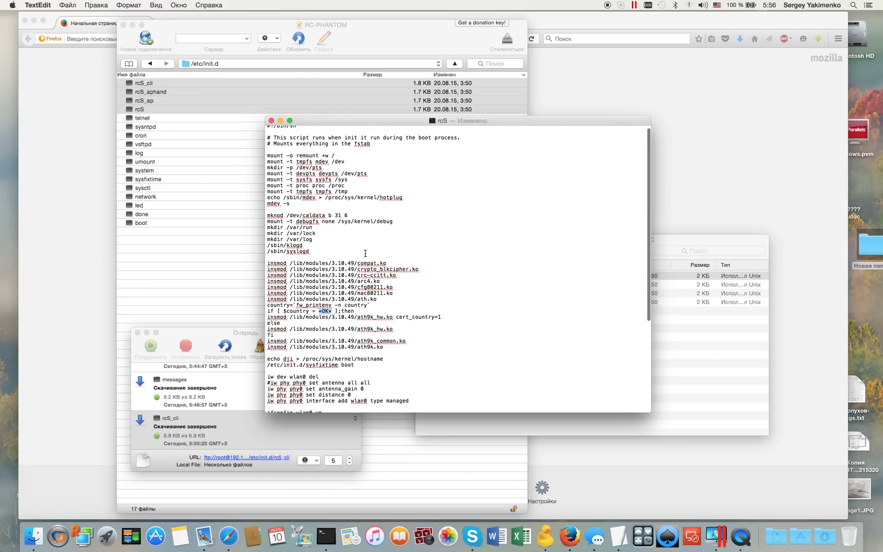
click(271, 122)
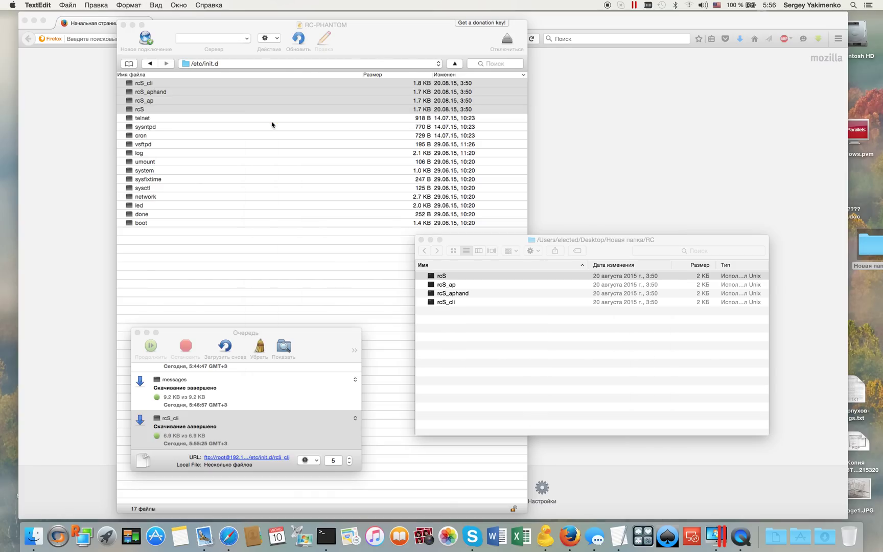
click(449, 287)
right_click(449, 287)
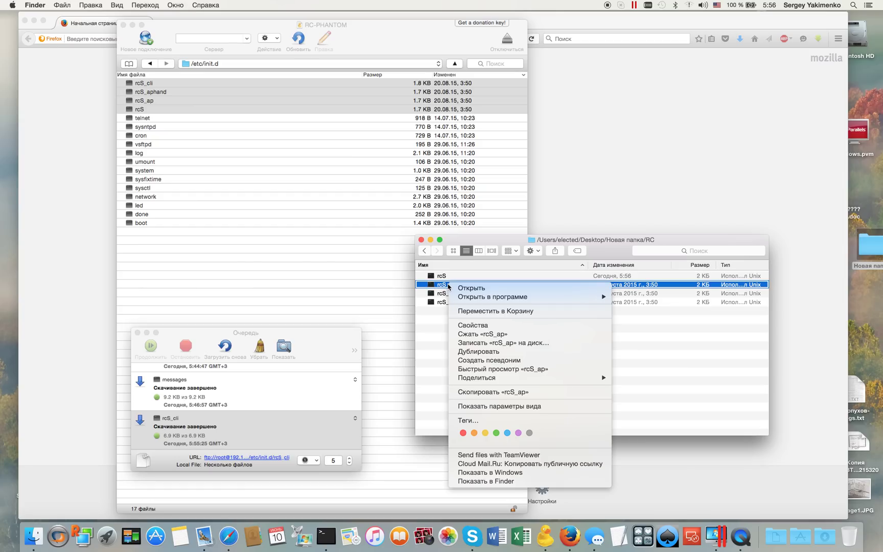
mouse_move(456, 298)
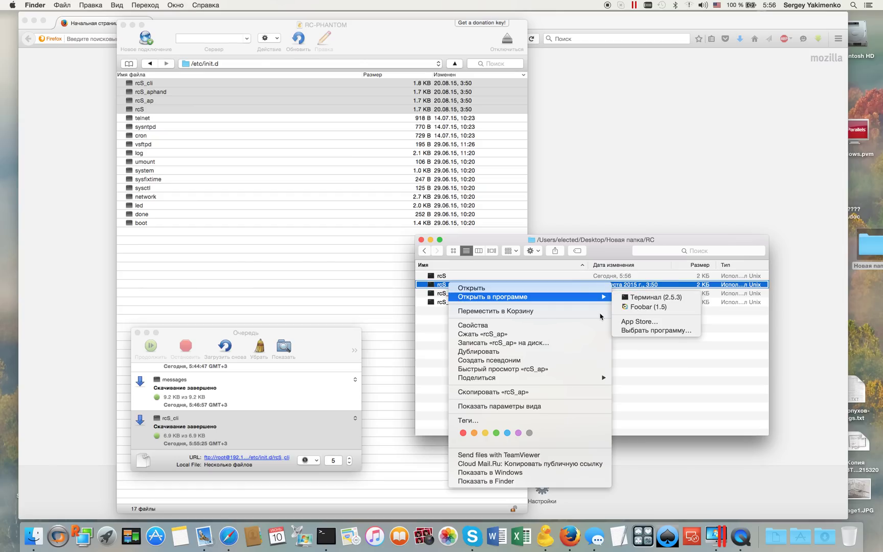
mouse_move(561, 297)
click(639, 332)
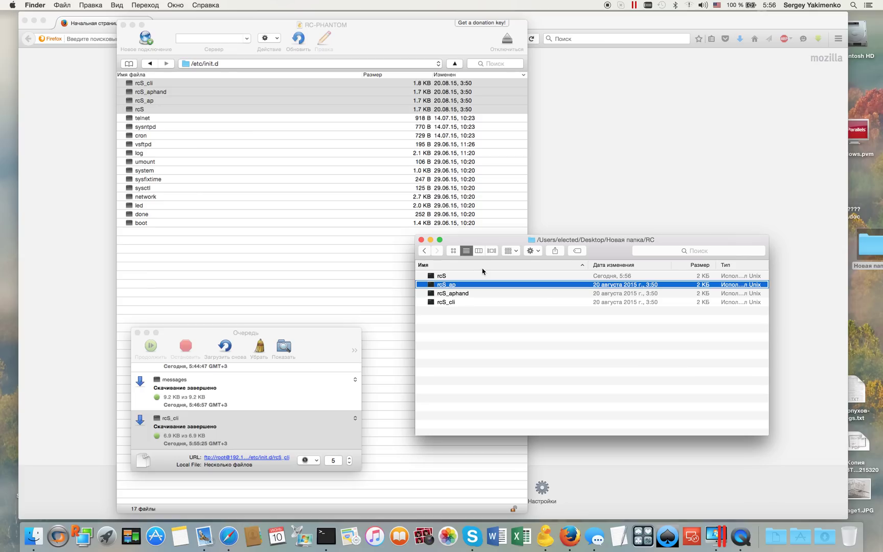
double_click(302, 243)
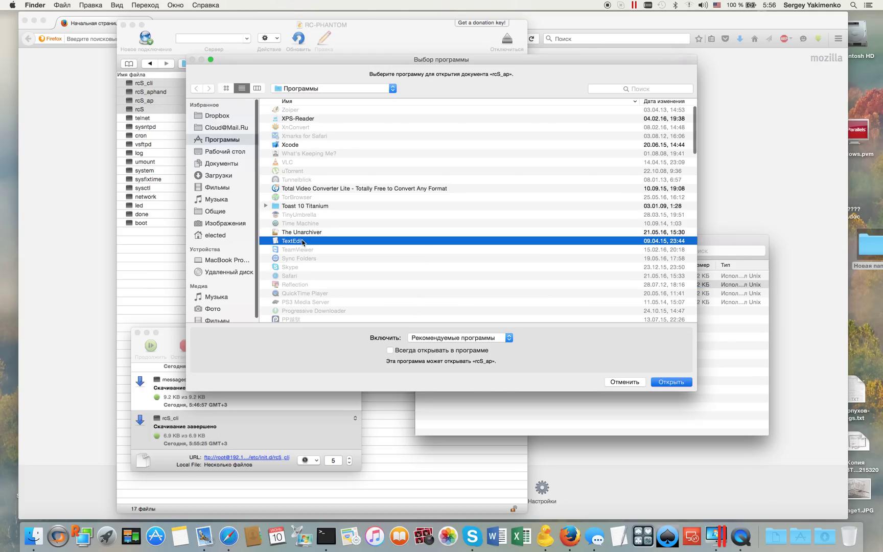
click(533, 178)
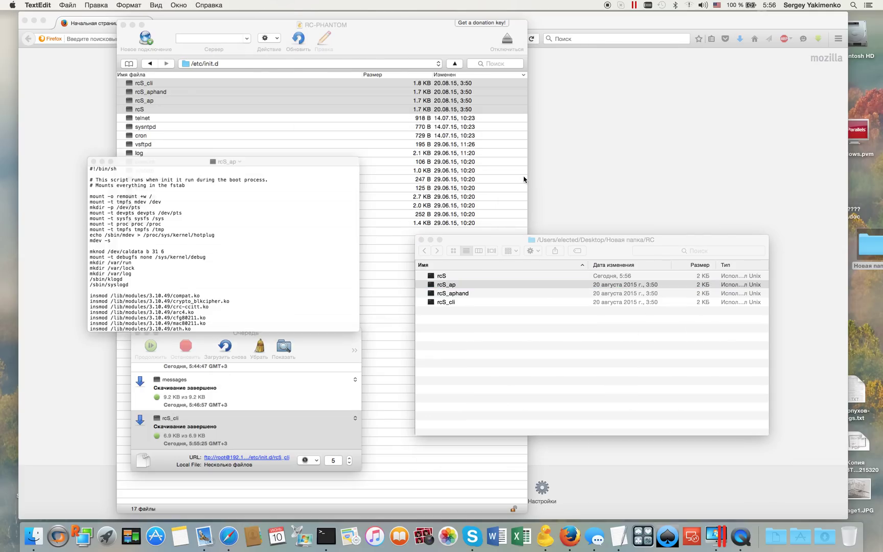
scroll(238, 258, down, 15)
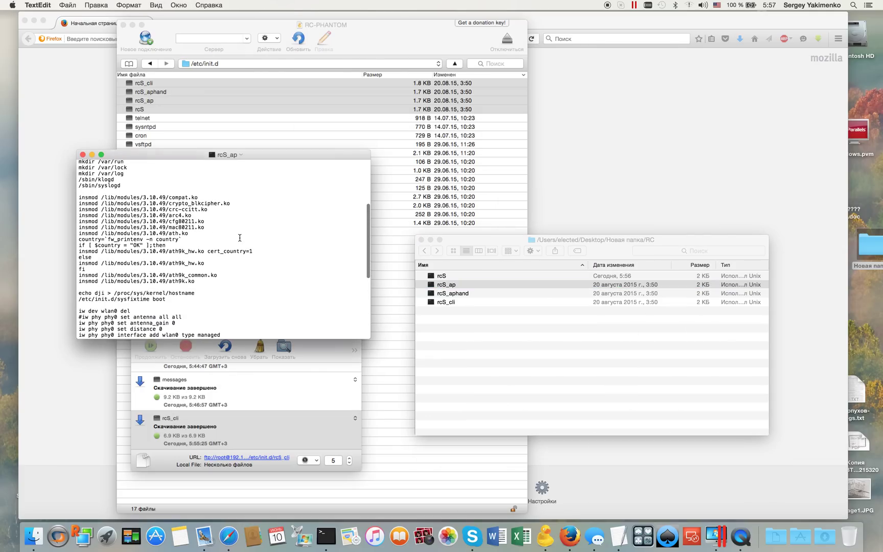
scroll(240, 237, down, 1)
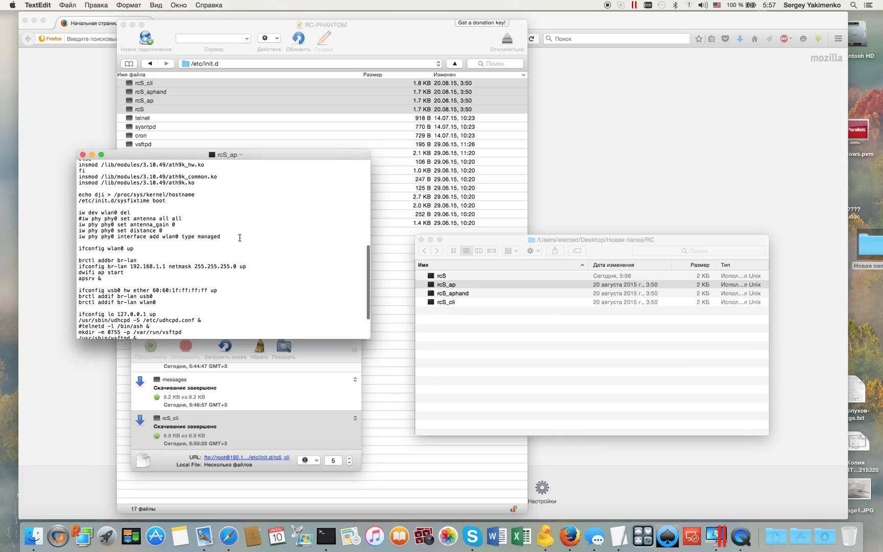
scroll(240, 238, down, 5)
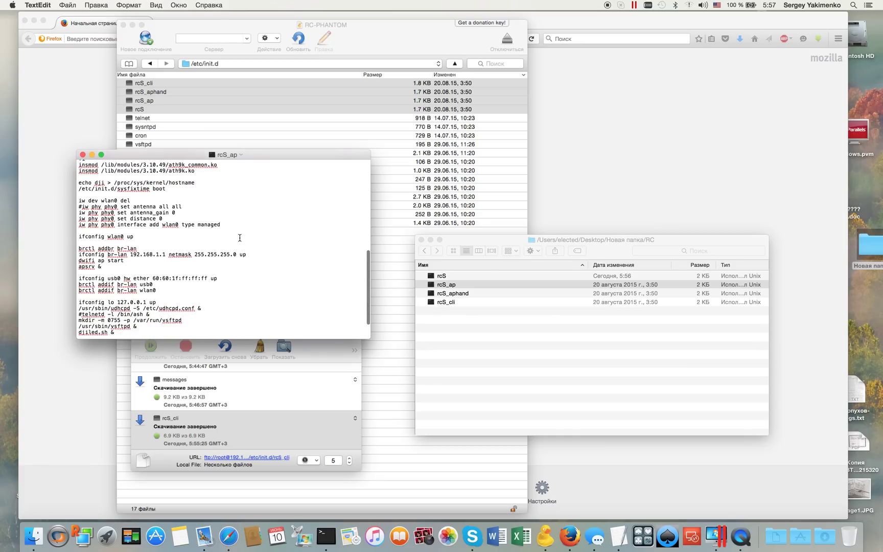
scroll(240, 237, up, 5)
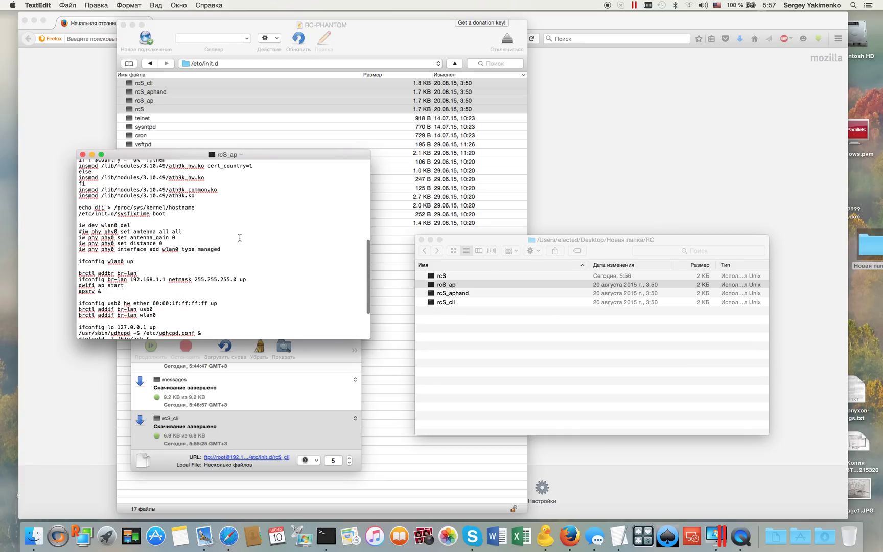
scroll(240, 238, up, 5)
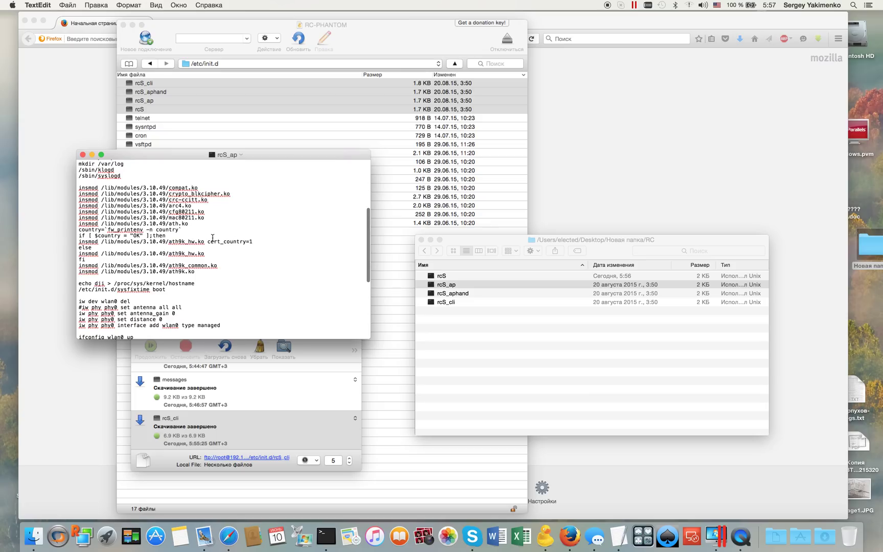
drag(167, 236, 67, 230)
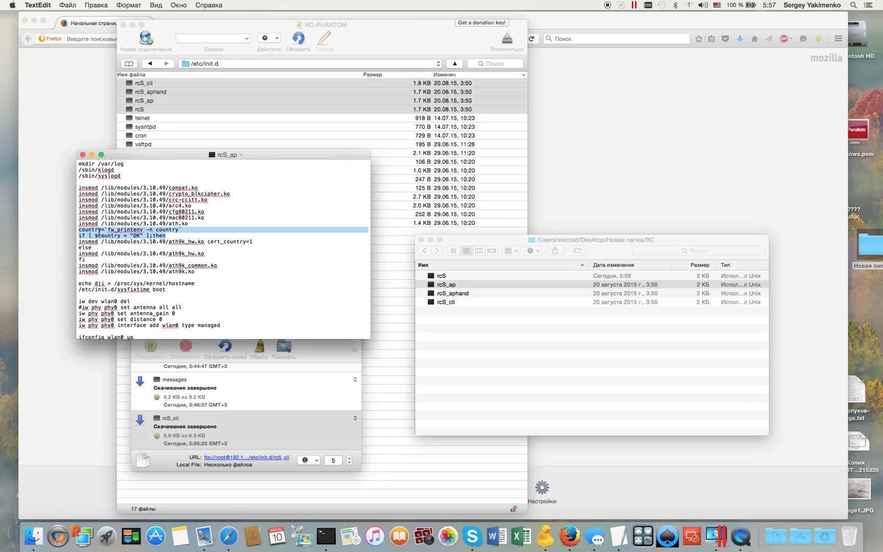
drag(176, 236, 79, 236)
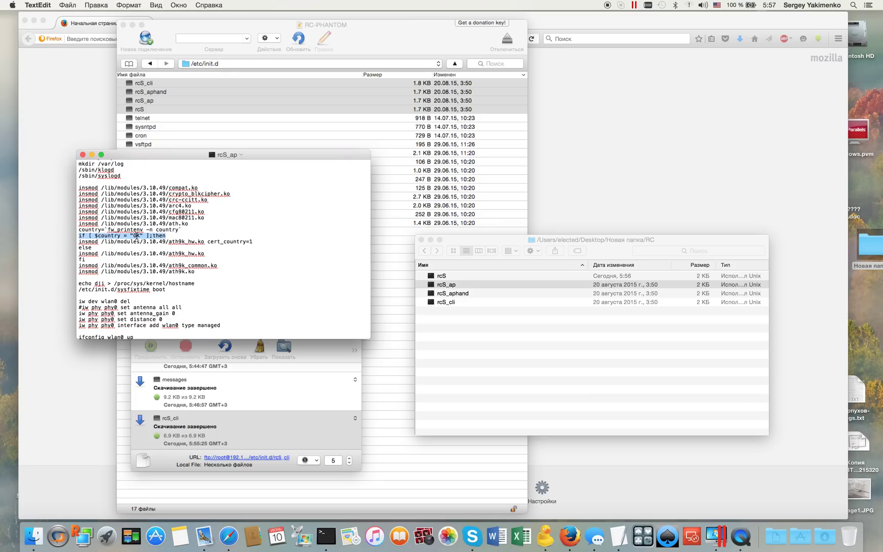
double_click(136, 236)
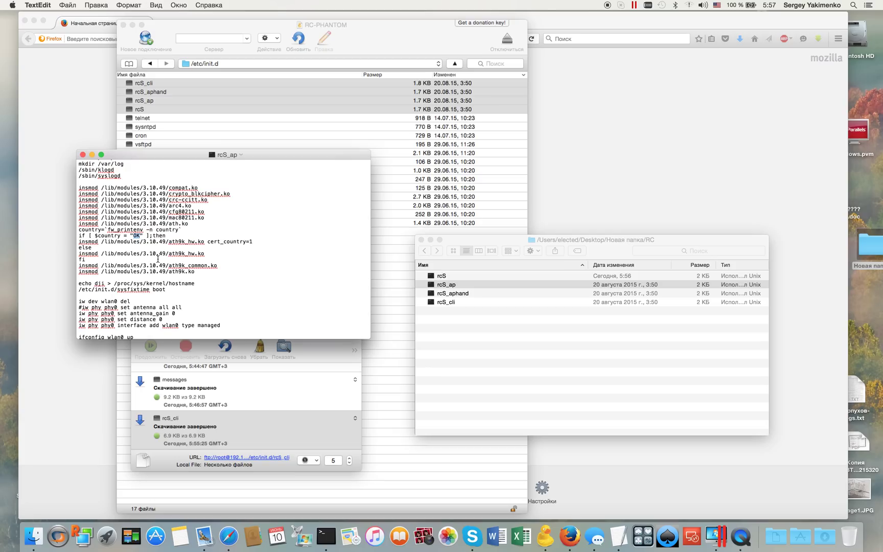
click(83, 155)
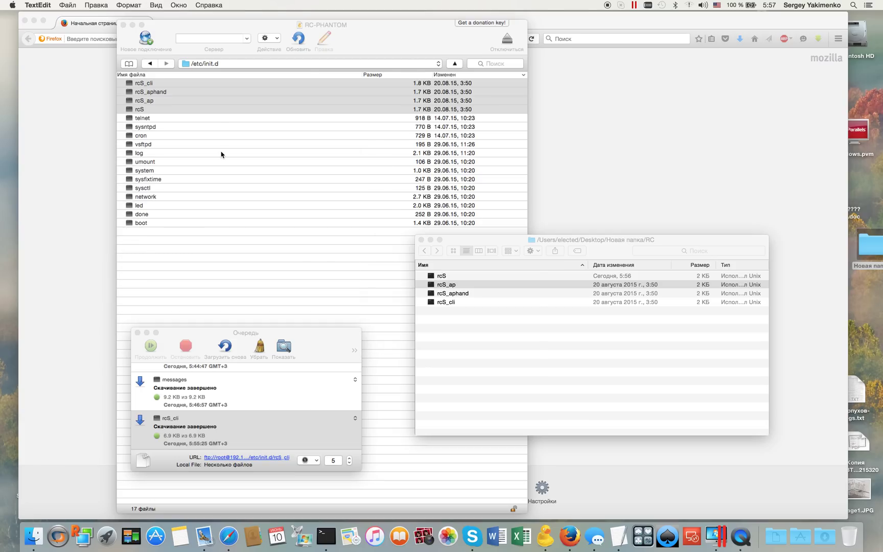
- Download rcS again into the local RC folder, replacing the existing copy
click(222, 152)
click(160, 121)
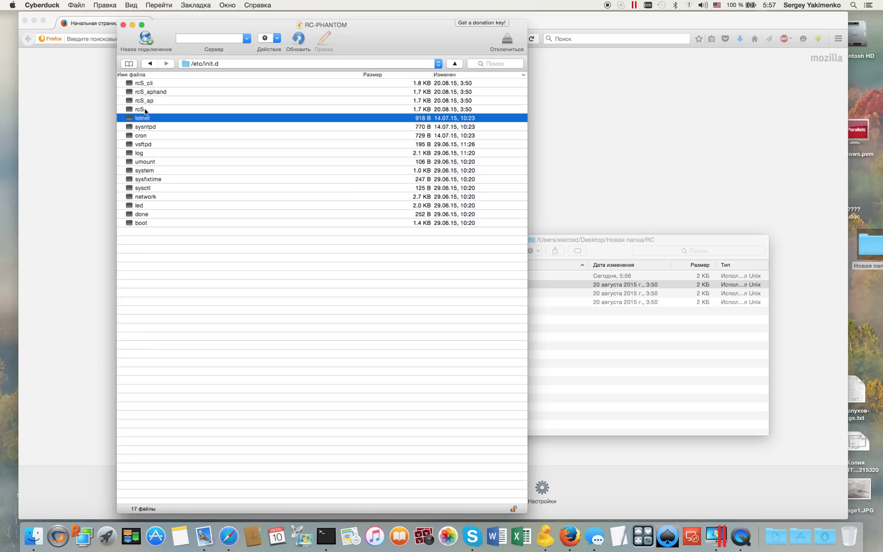
click(145, 110)
drag(145, 110, 638, 363)
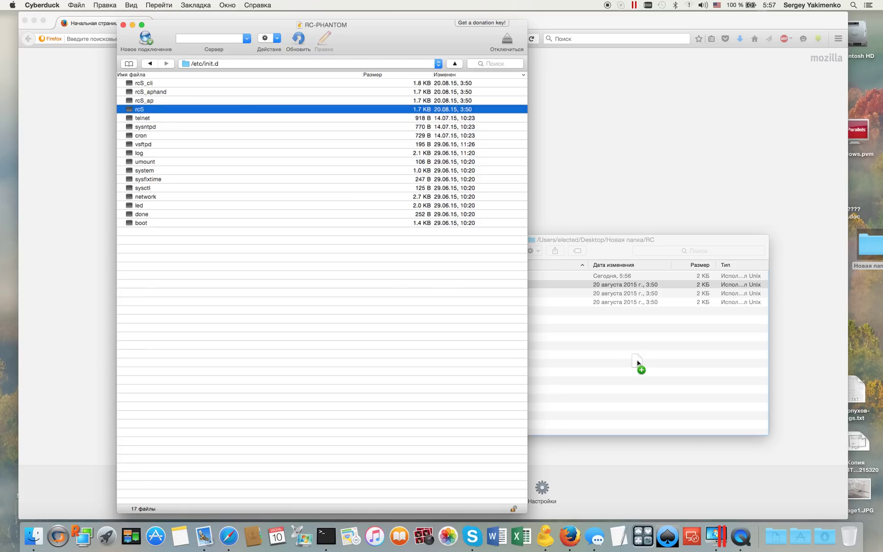
drag(637, 363, 637, 363)
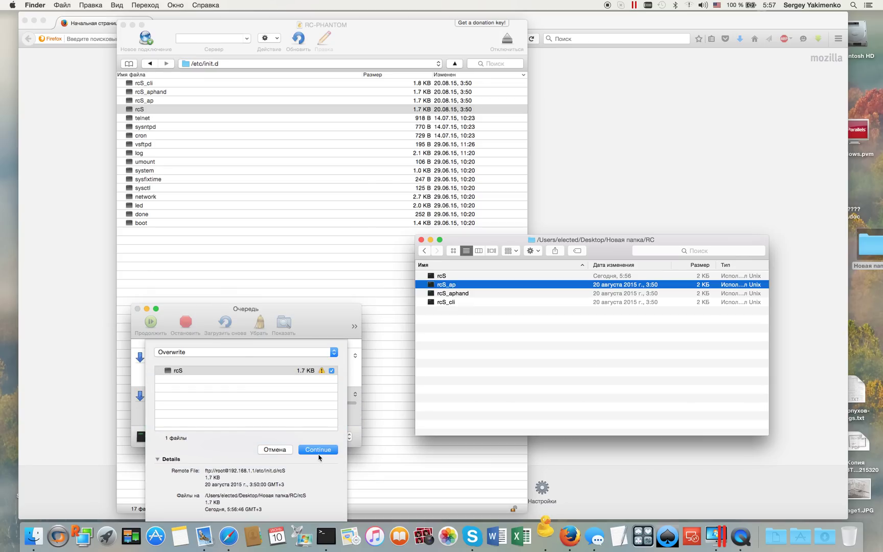
click(320, 452)
click(318, 450)
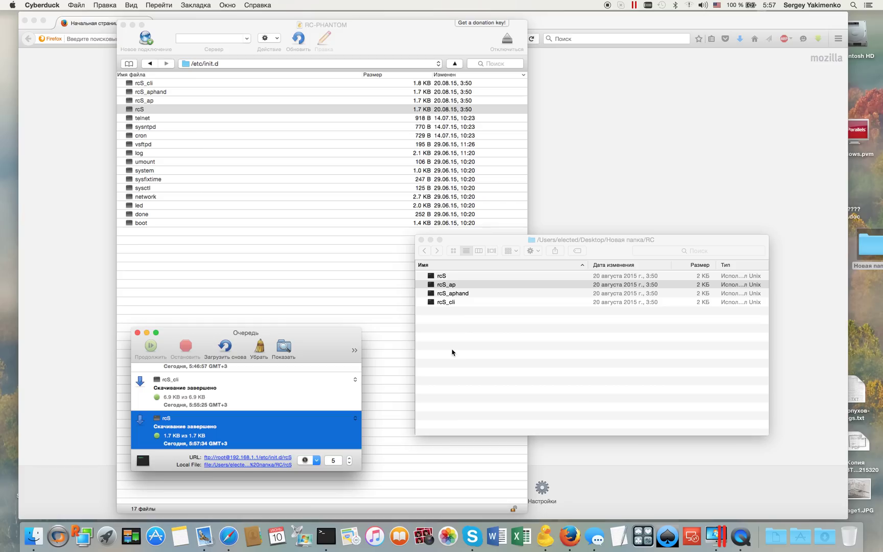
click(137, 334)
- Upload all four rcS scripts into /etc/init.d, replacing them, and return to the bookmarks
click(661, 312)
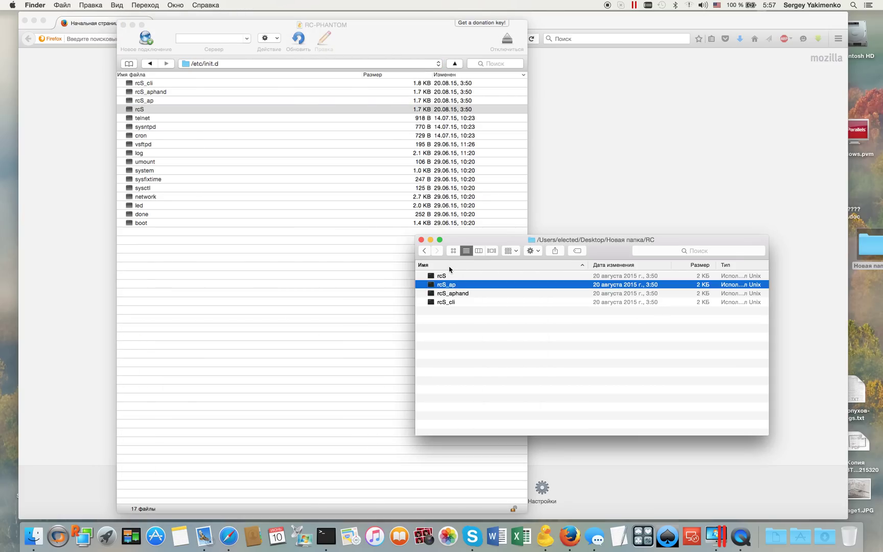
click(460, 314)
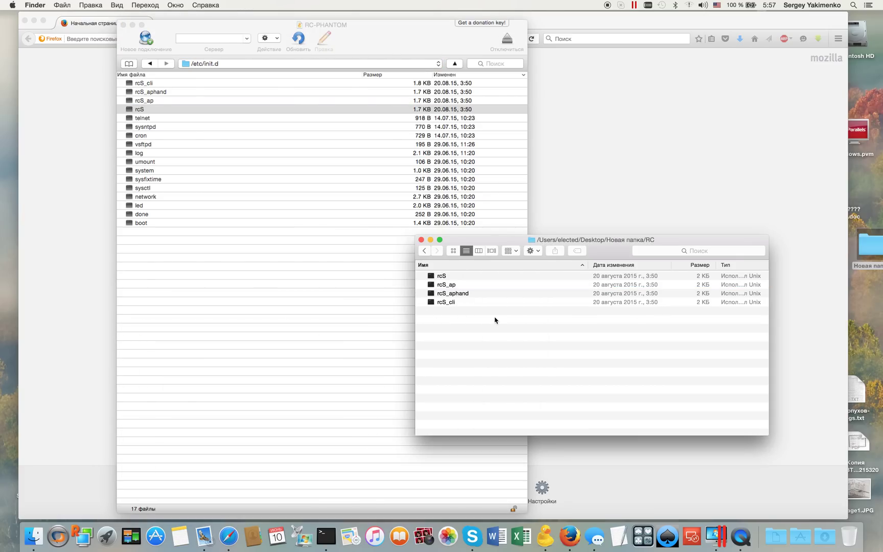
drag(454, 310, 453, 276)
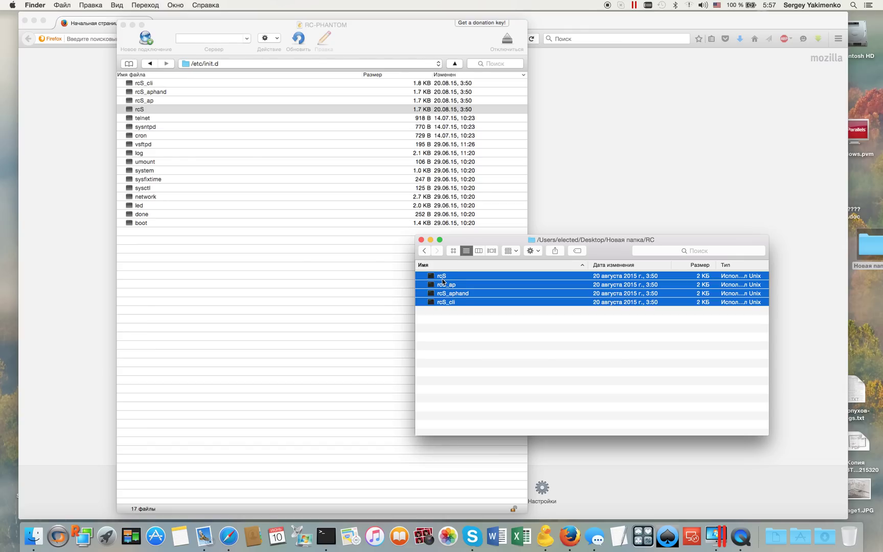
drag(448, 280, 282, 266)
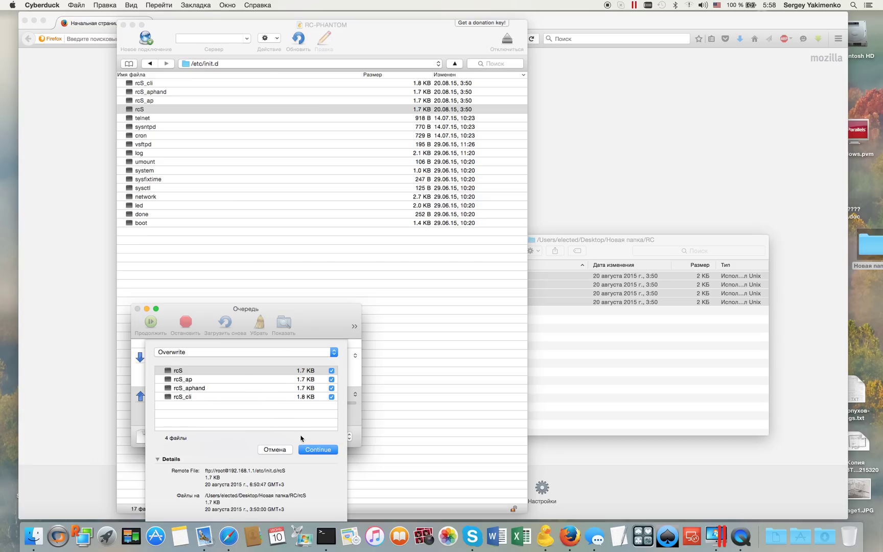
click(313, 450)
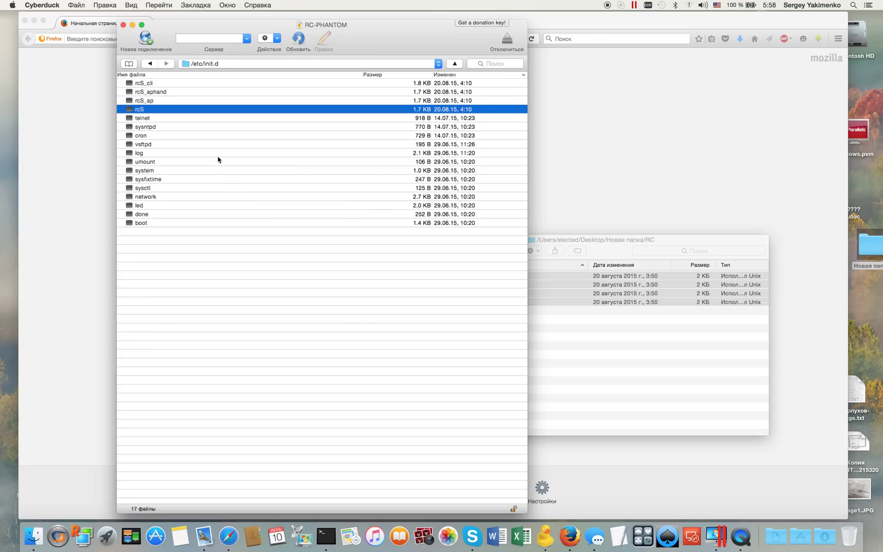
click(129, 64)
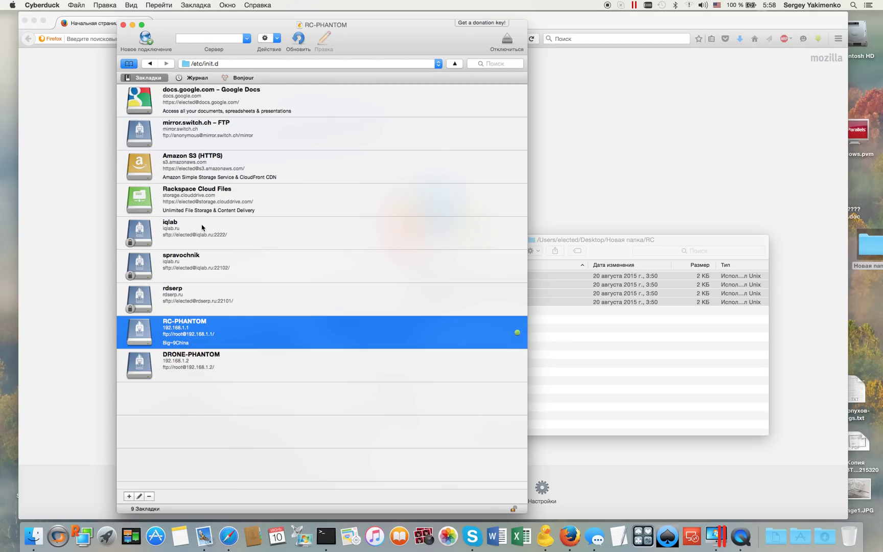
- Review the DRONE-PHANTOM bookmark's 192.168.1.2 address and Notes field, then close the editor
click(206, 368)
right_click(206, 369)
click(221, 408)
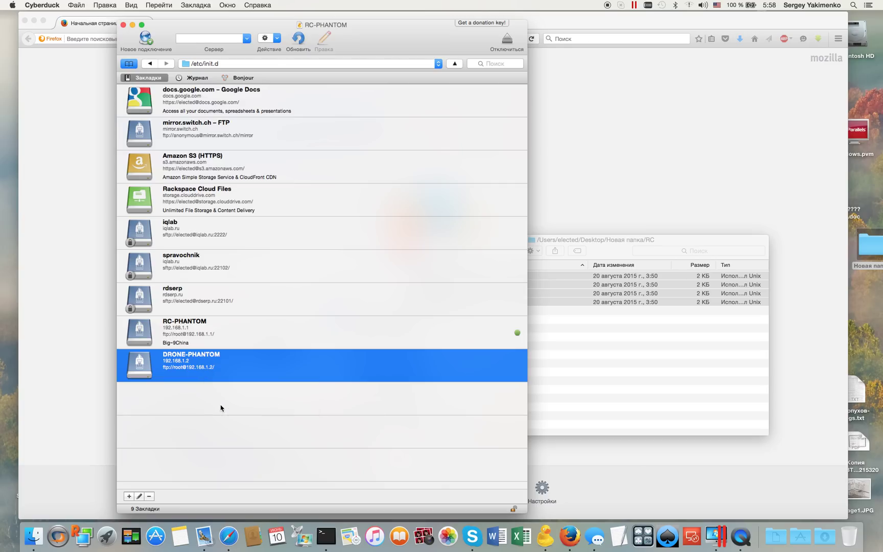
click(427, 199)
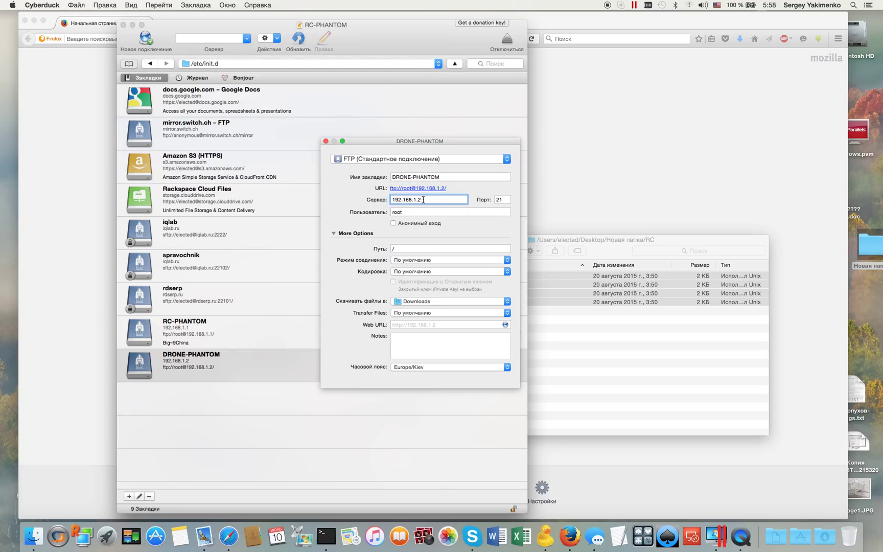
click(419, 347)
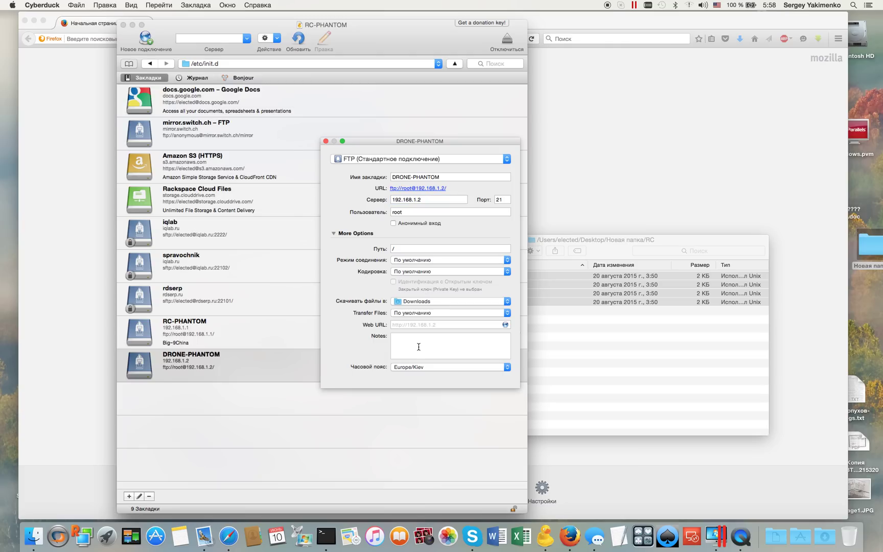
text(Big~9China)
click(325, 141)
- Connect to DRONE-PHANTOM and browse into etc/init.d
double_click(207, 364)
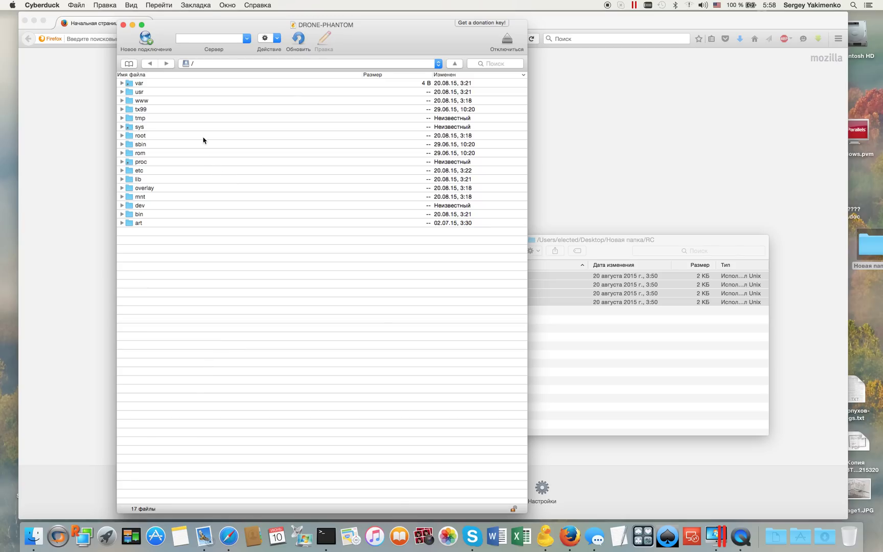
click(142, 175)
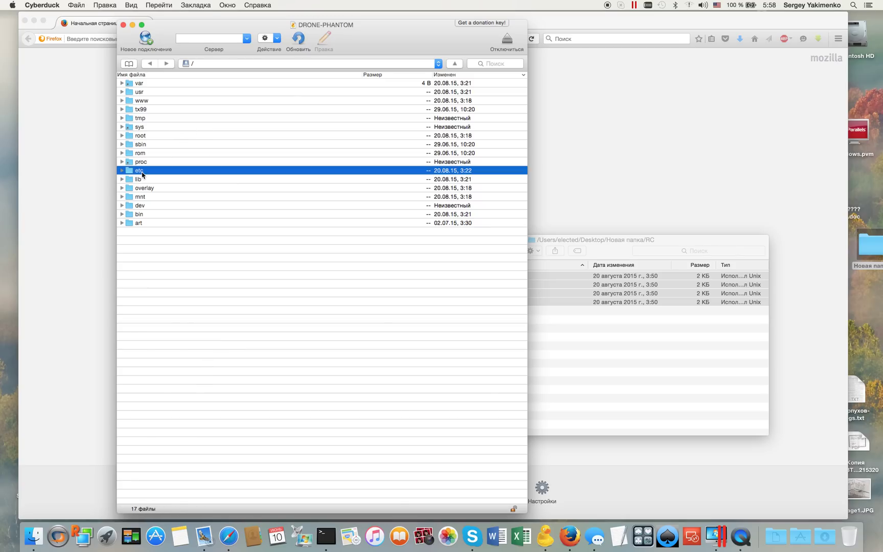
double_click(142, 175)
double_click(145, 312)
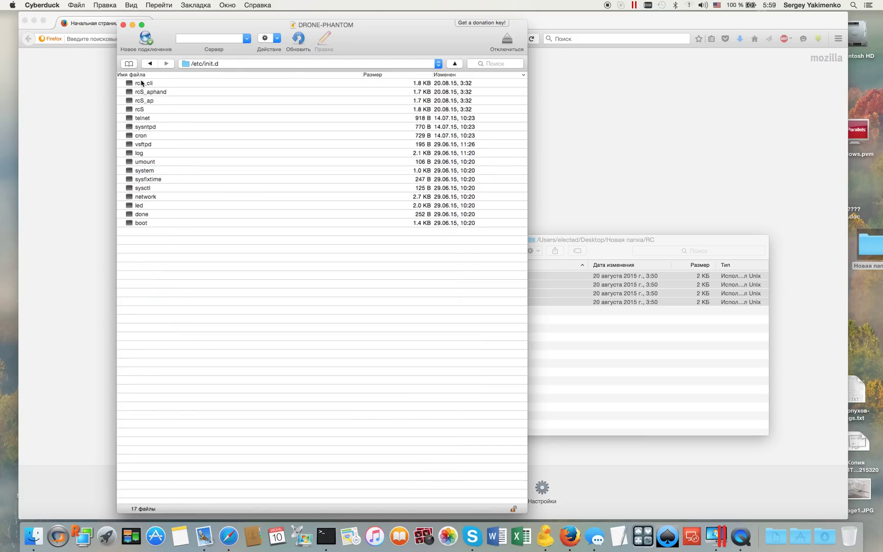
- Download rcS_cli, rcS_aphand, rcS_ap and rcS from the drone into the local DRONE folder
click(634, 355)
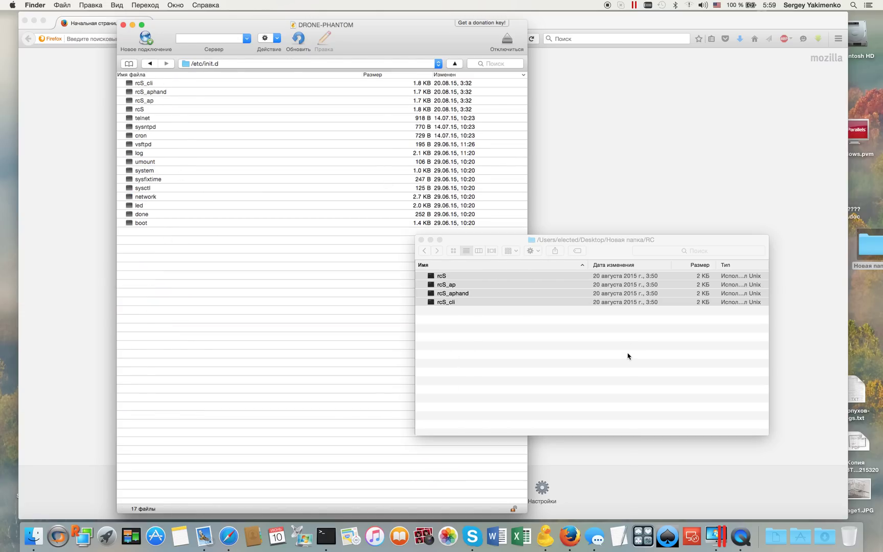
key(super+a)
click(424, 251)
double_click(448, 279)
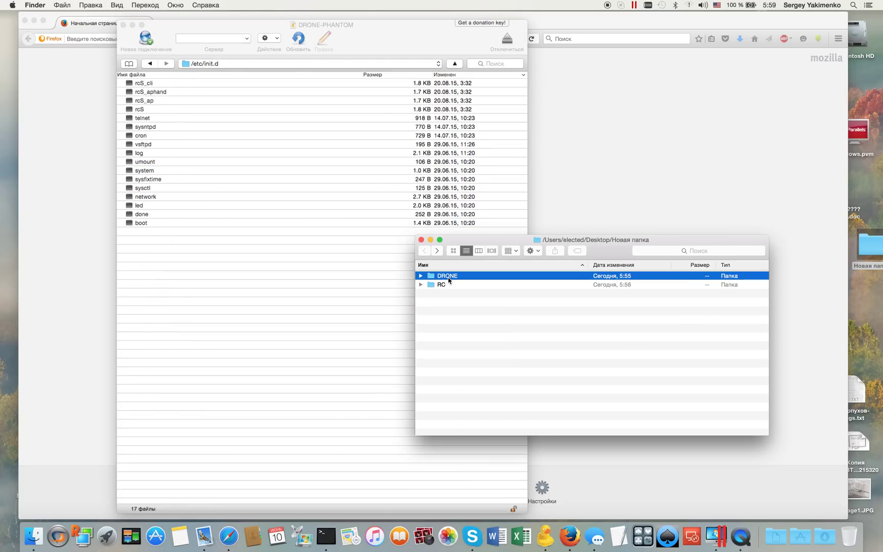
click(156, 85)
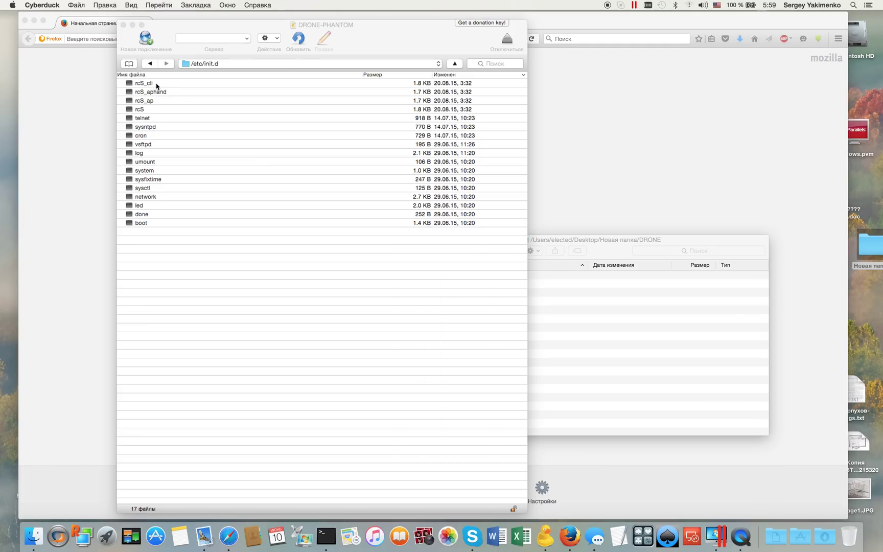
shift+click(147, 110)
drag(146, 96, 634, 332)
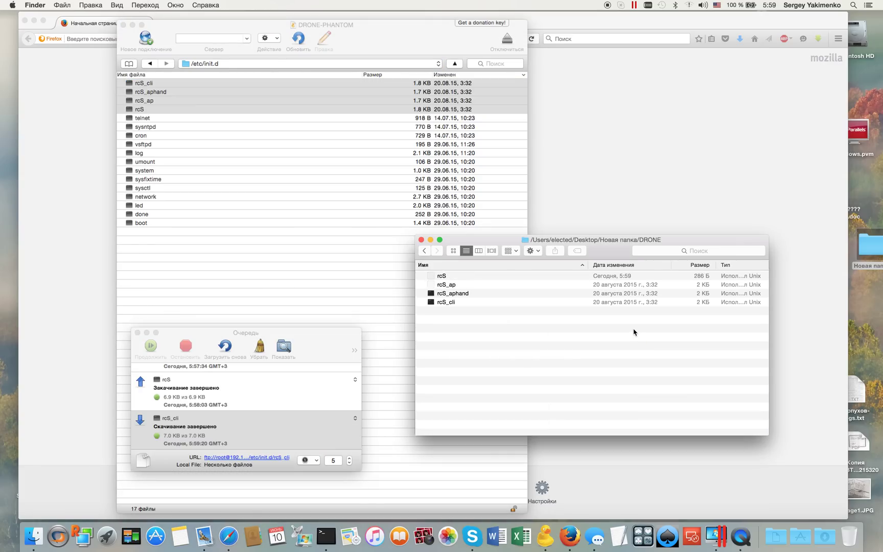
- Open the downloaded rcS script in TextEdit, allowing the Unix file to open
click(489, 328)
click(438, 276)
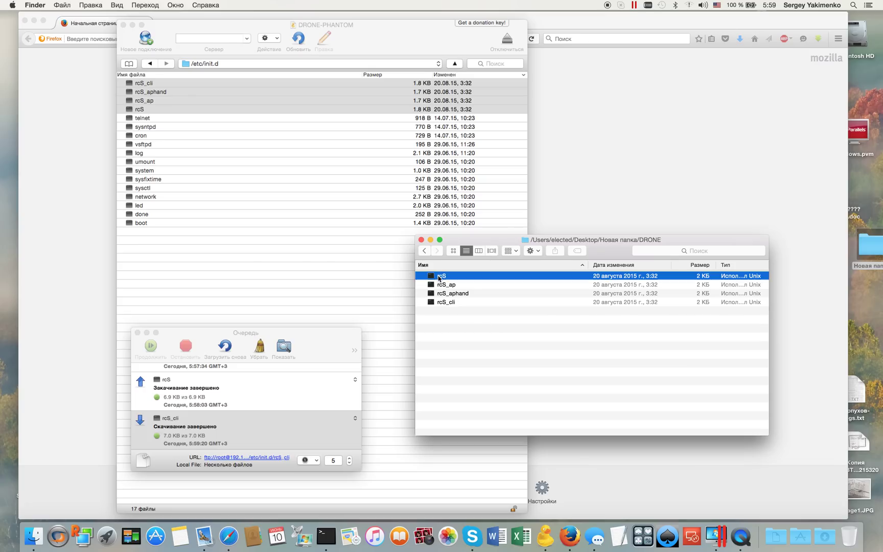
right_click(439, 275)
mouse_move(448, 289)
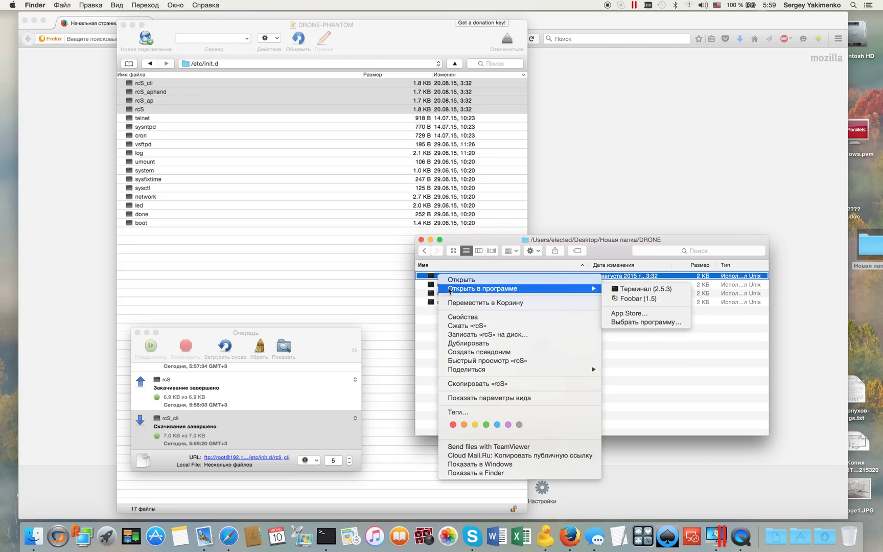
click(630, 322)
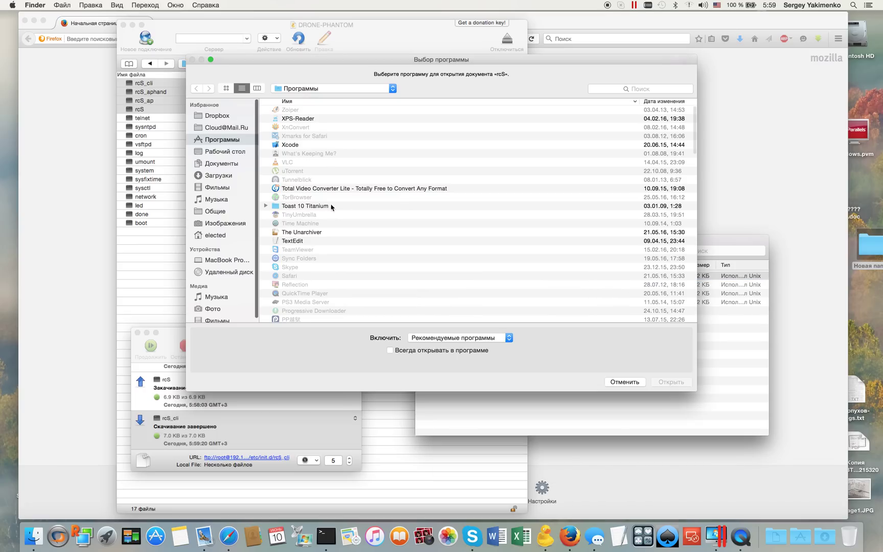
click(300, 241)
double_click(300, 241)
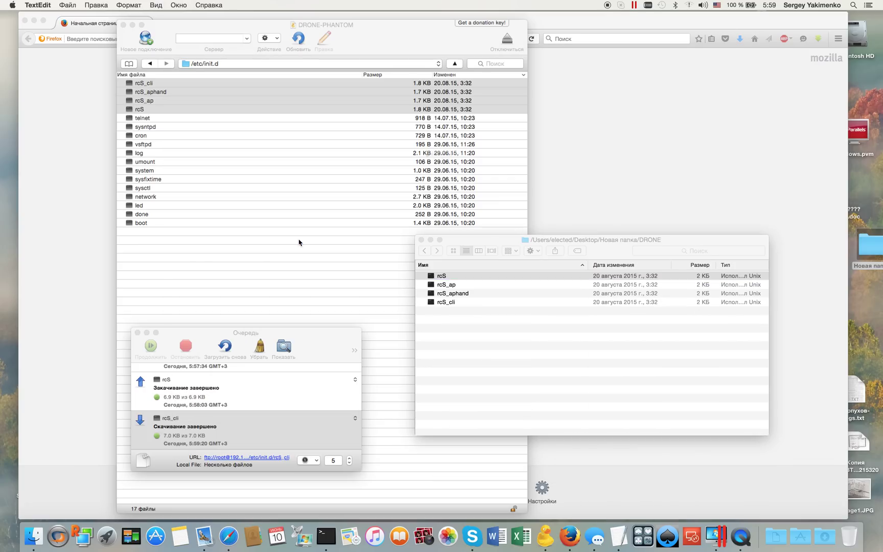
click(534, 178)
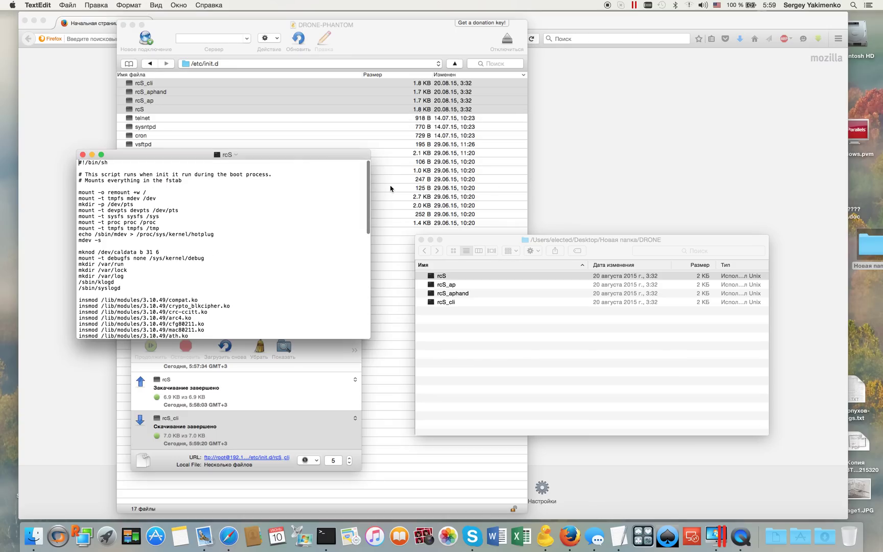
- Read through rcS down to the country check line, then close the script window
scroll(250, 255, down, 5)
scroll(250, 255, down, 3)
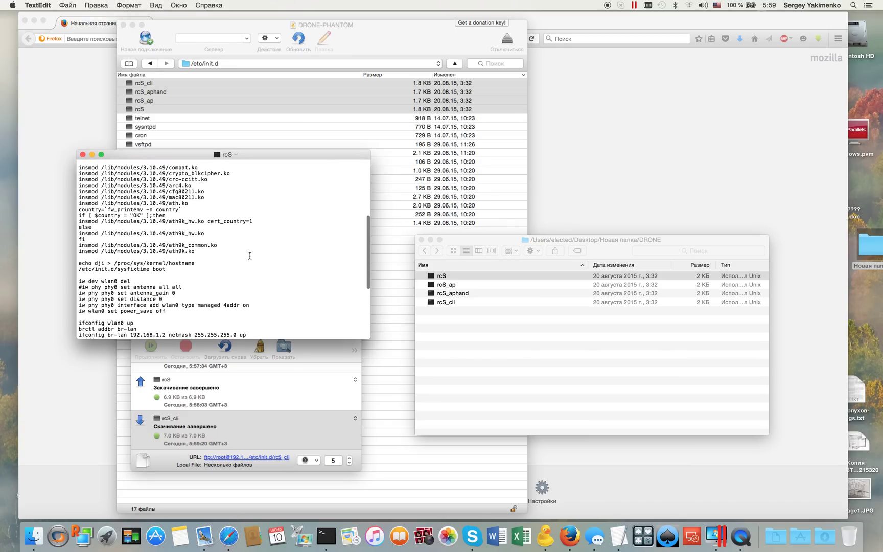
drag(173, 215, 71, 215)
click(137, 216)
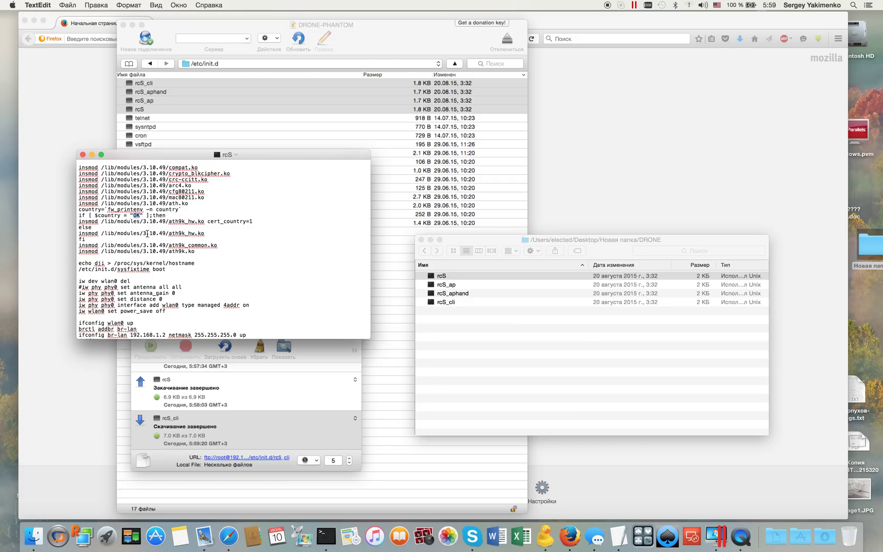
click(83, 154)
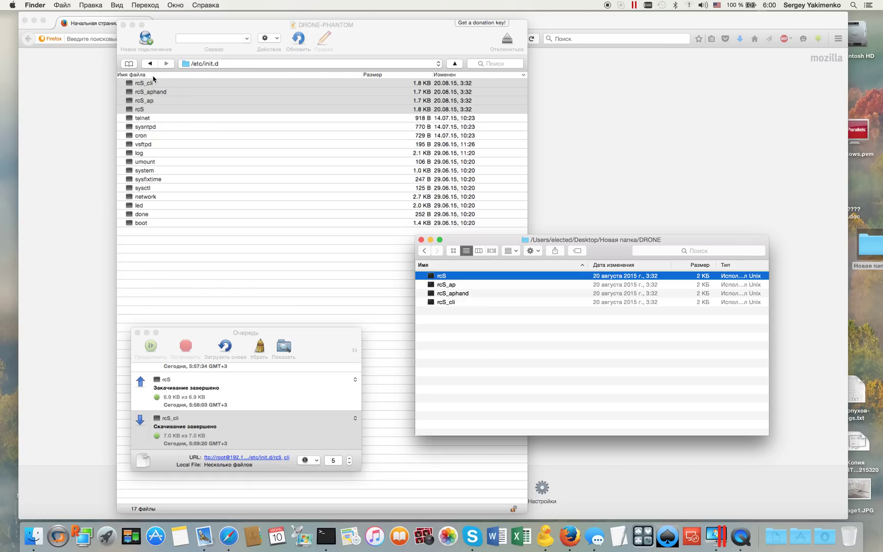
- Go from /etc/init.d to /var/log on the drone and drag messages into the DRONE folder
click(185, 56)
click(206, 64)
click(197, 82)
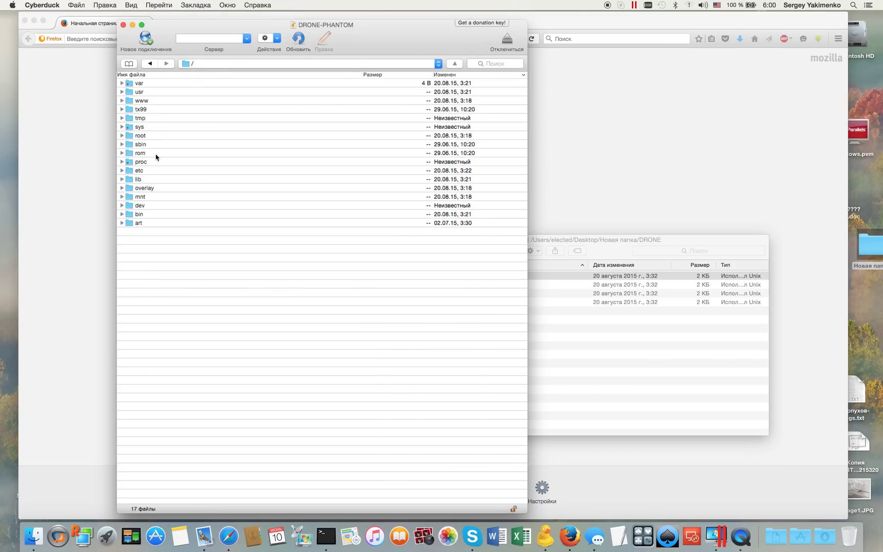
click(143, 86)
double_click(144, 86)
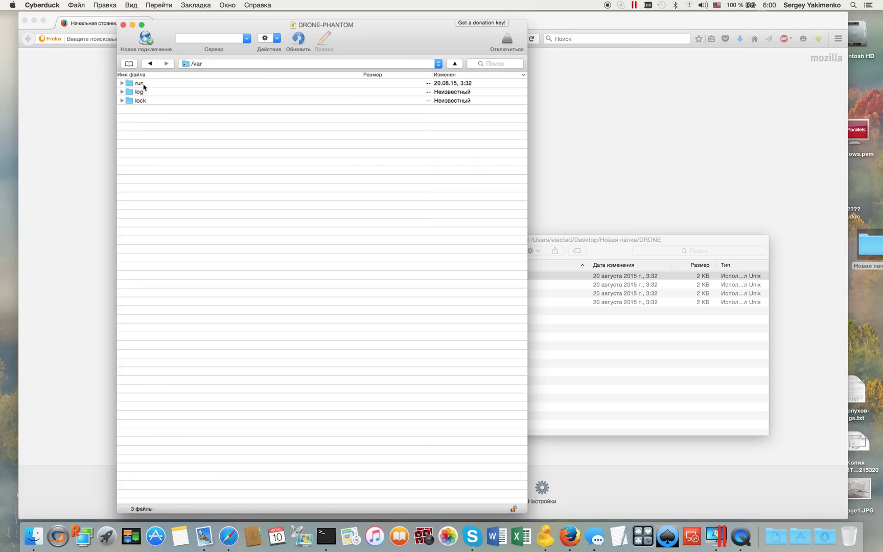
double_click(144, 93)
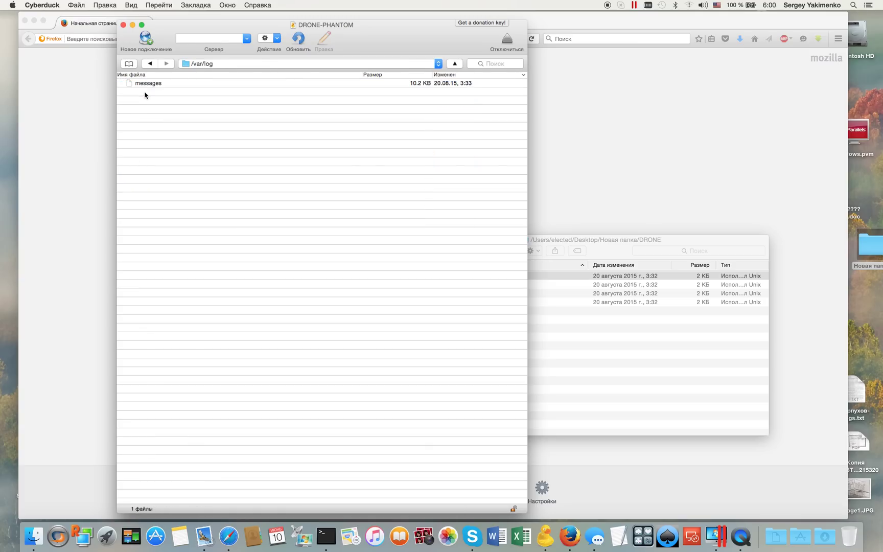
click(154, 83)
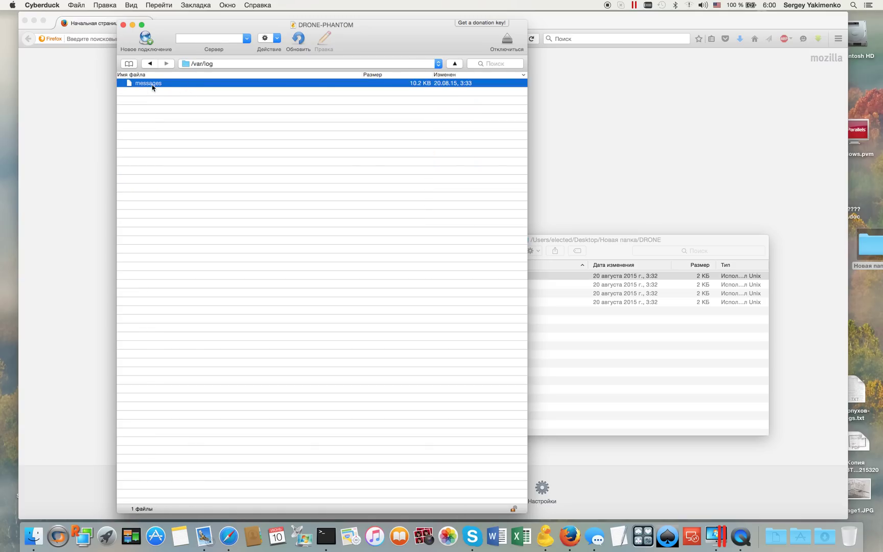
drag(152, 87, 631, 362)
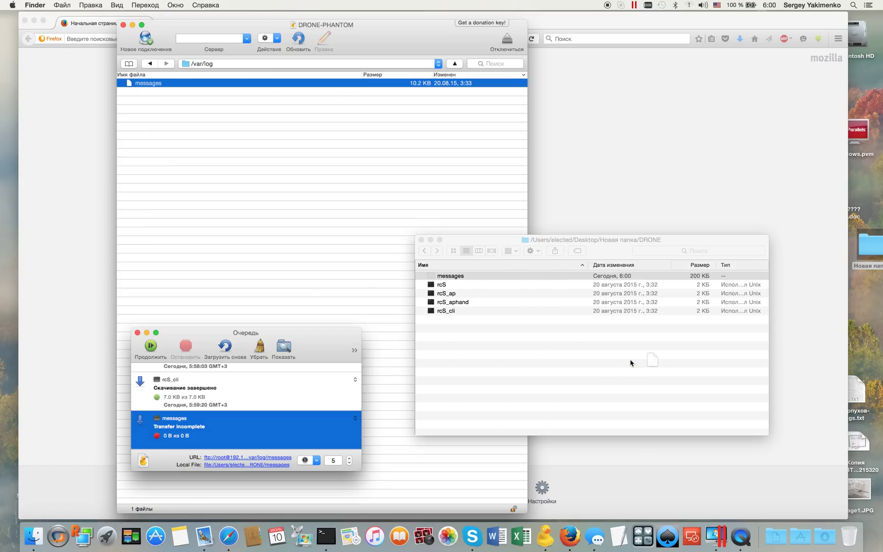
- Open the messages log with TextEdit and widen its window so lines stop wrapping
right_click(464, 278)
mouse_move(482, 293)
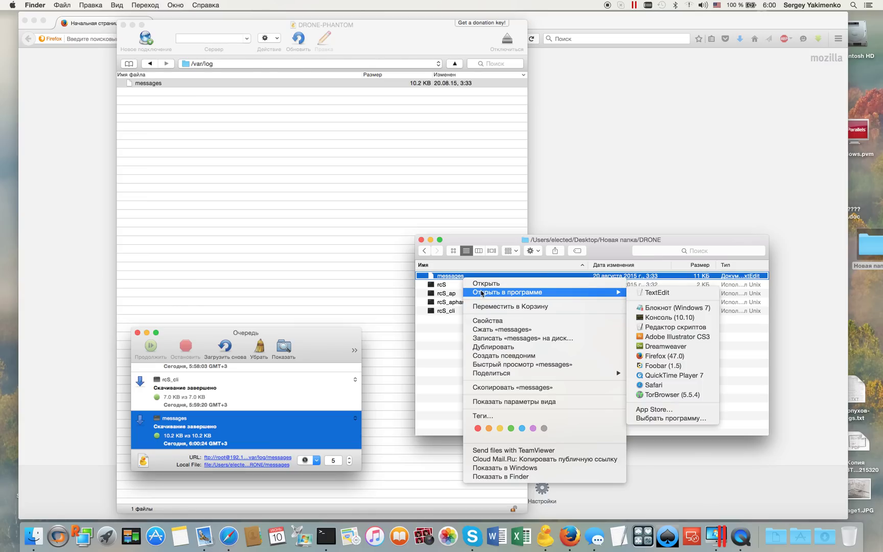
click(654, 293)
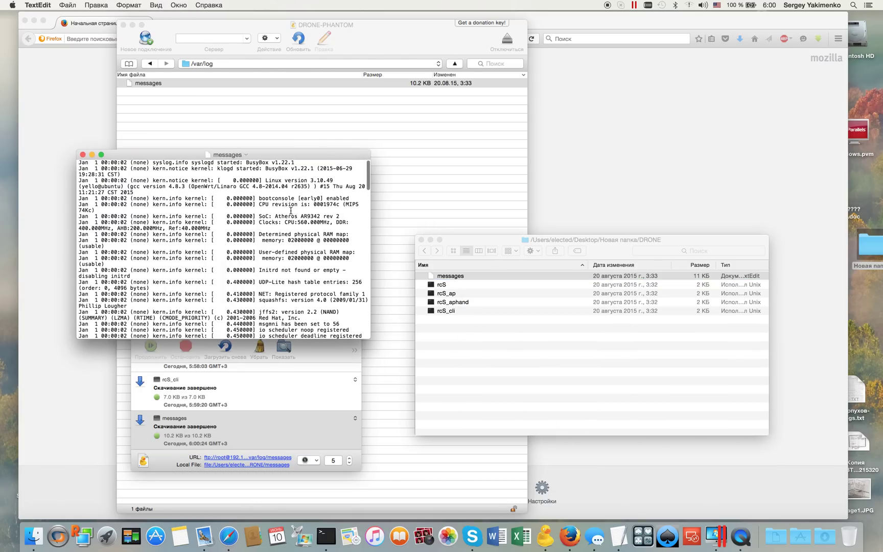
drag(369, 336, 695, 421)
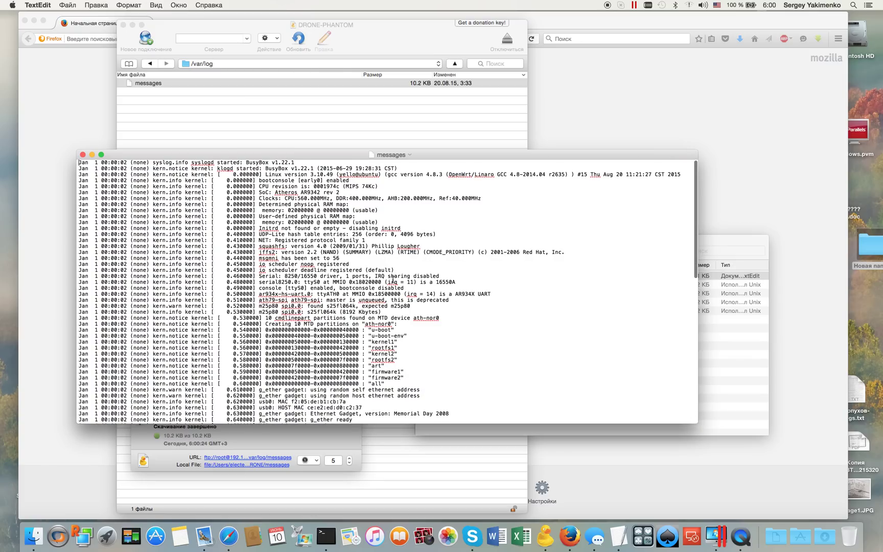
- Scroll down the log and select FCC in the DFS Master region entry
scroll(393, 279, down, 2)
scroll(392, 280, down, 10)
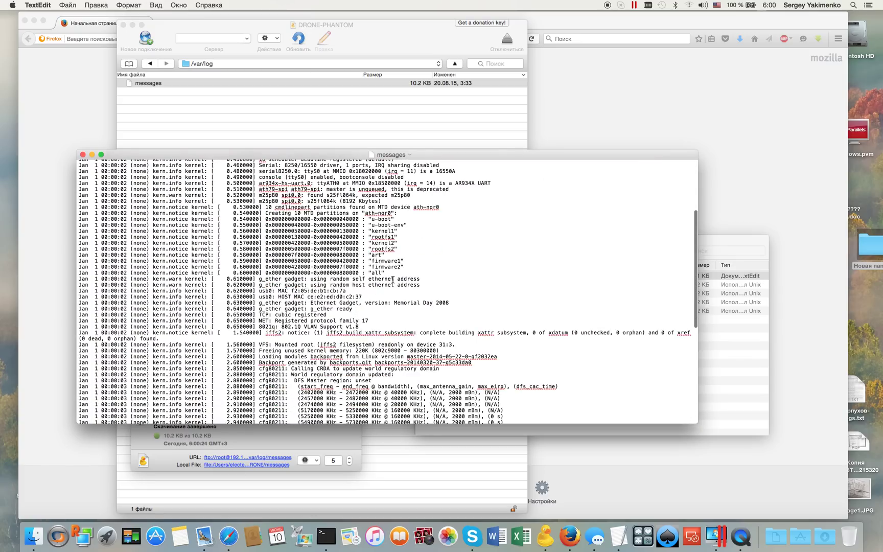
scroll(392, 278, down, 1)
scroll(393, 279, down, 6)
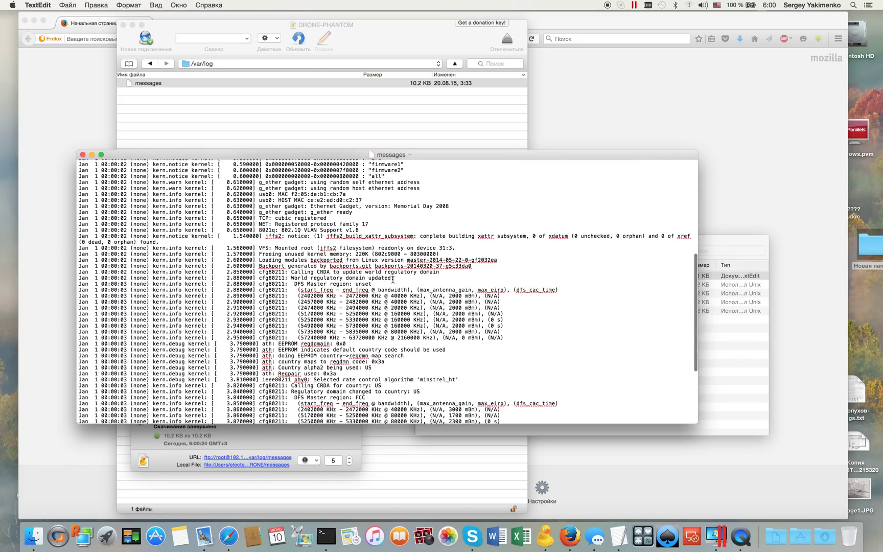
scroll(393, 280, down, 2)
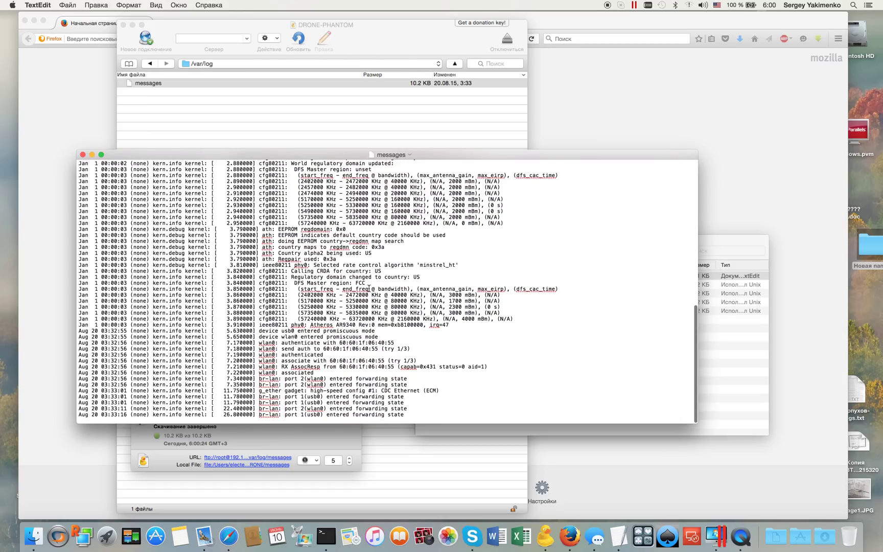
double_click(358, 283)
drag(316, 283, 283, 283)
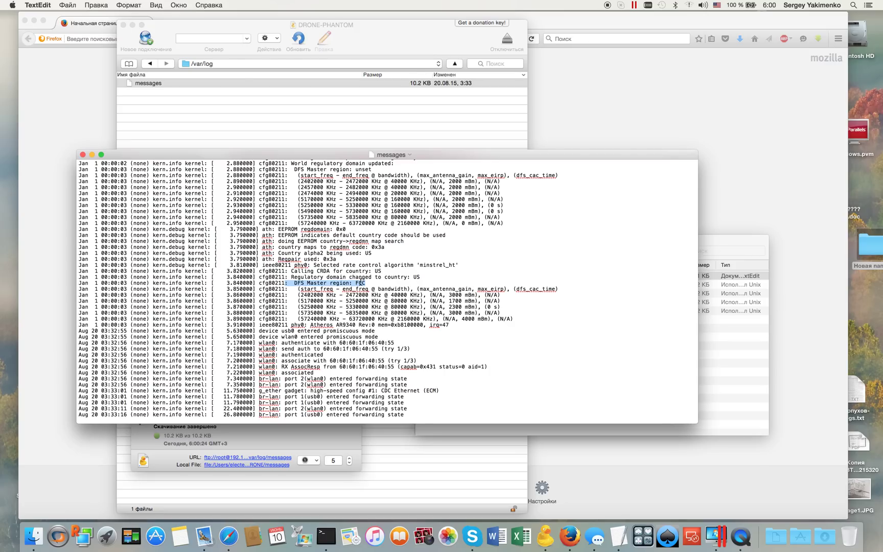
- Highlight the line 'Regulatory domain changed to country: US' in the messages log
double_click(360, 283)
drag(429, 276, 291, 276)
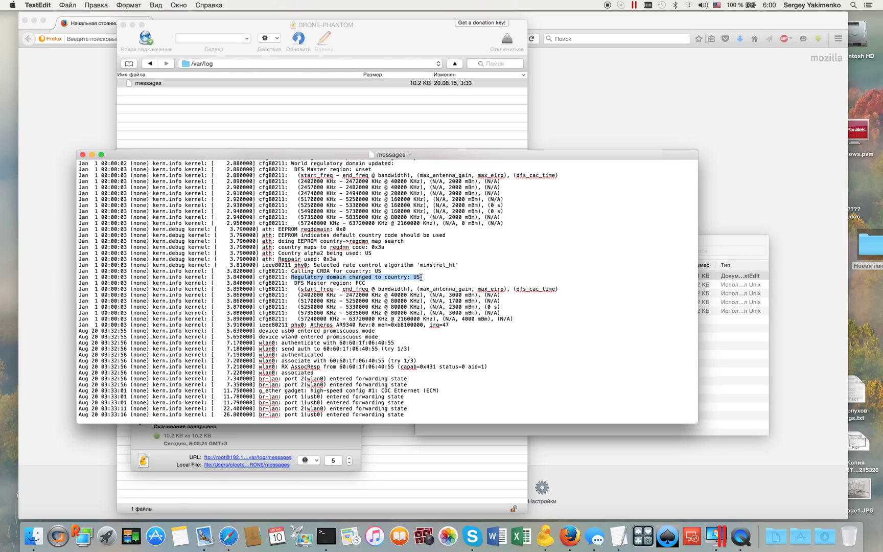
scroll(421, 277, up, 10)
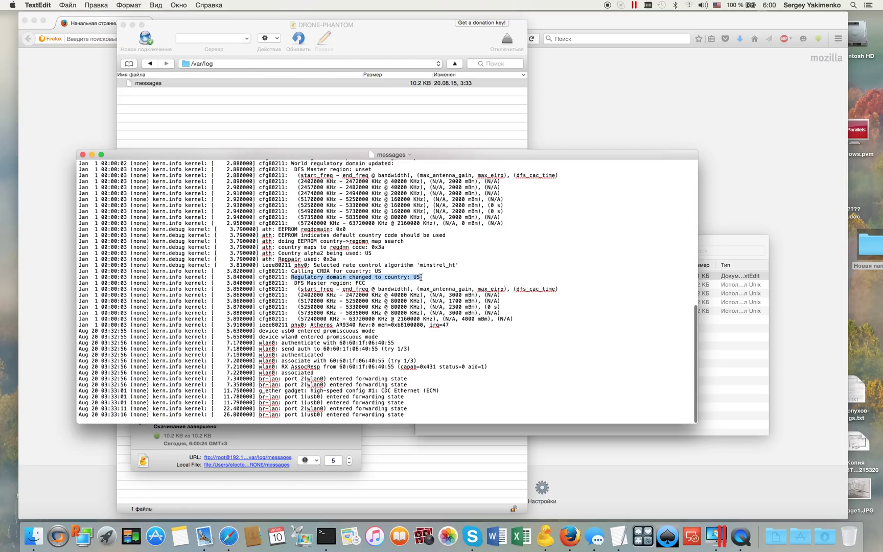
scroll(421, 277, down, 10)
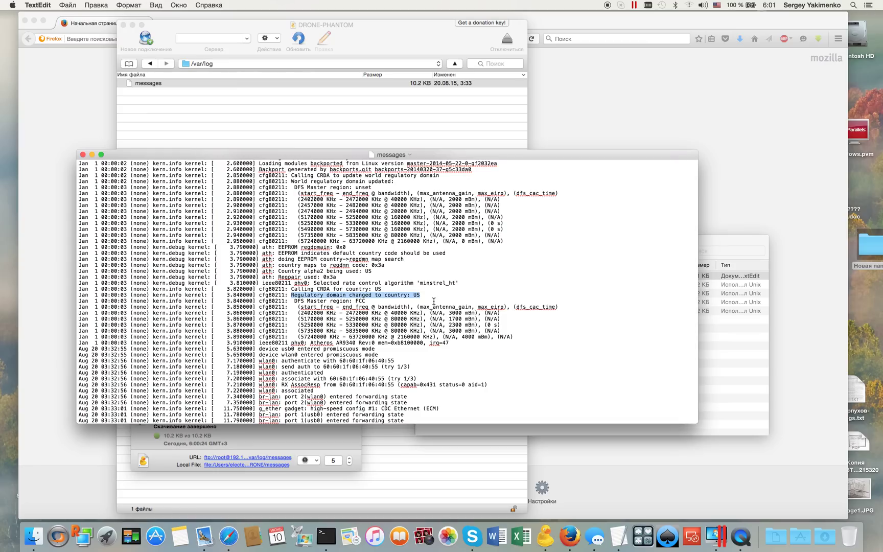
- Scroll through the log to review the kernel boot entries and MTD flash partitions
scroll(434, 301, down, 1)
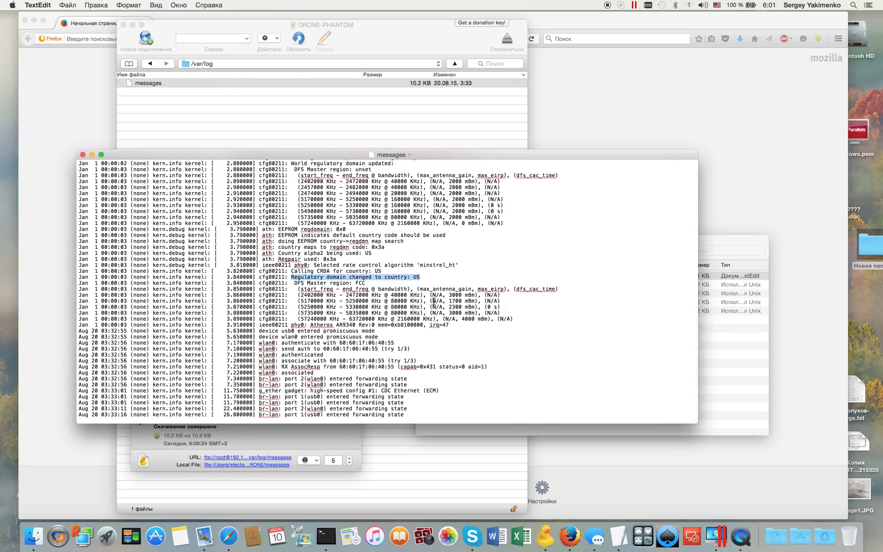
scroll(434, 301, up, 1)
scroll(434, 301, up, 5)
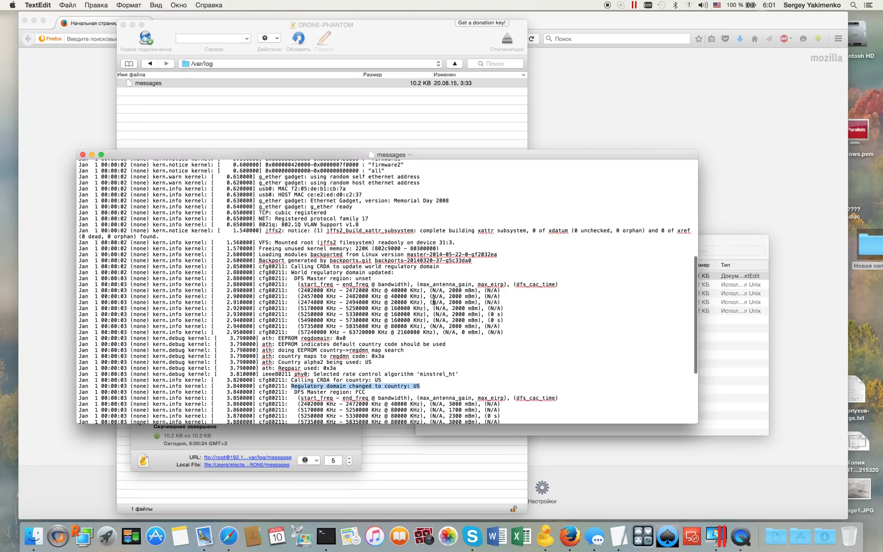
scroll(434, 301, up, 1)
scroll(434, 301, up, 3)
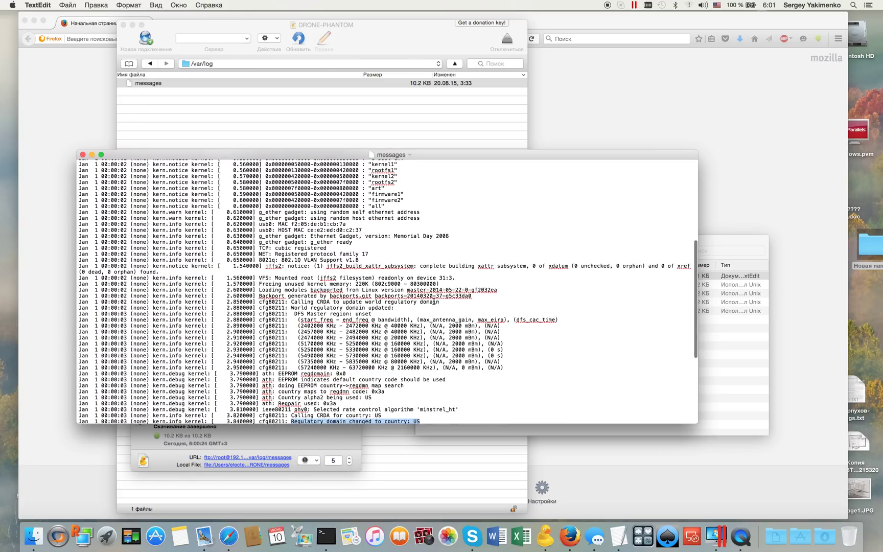
scroll(434, 301, up, 7)
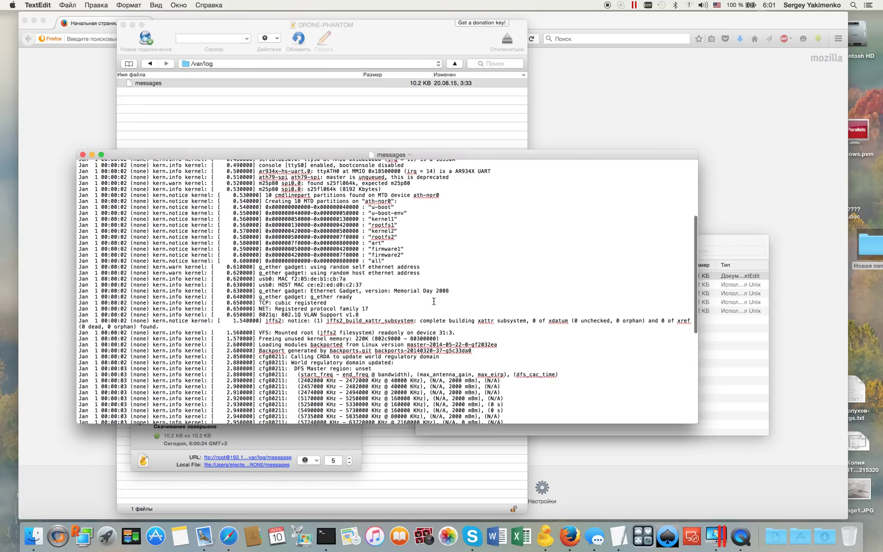
scroll(434, 301, up, 1)
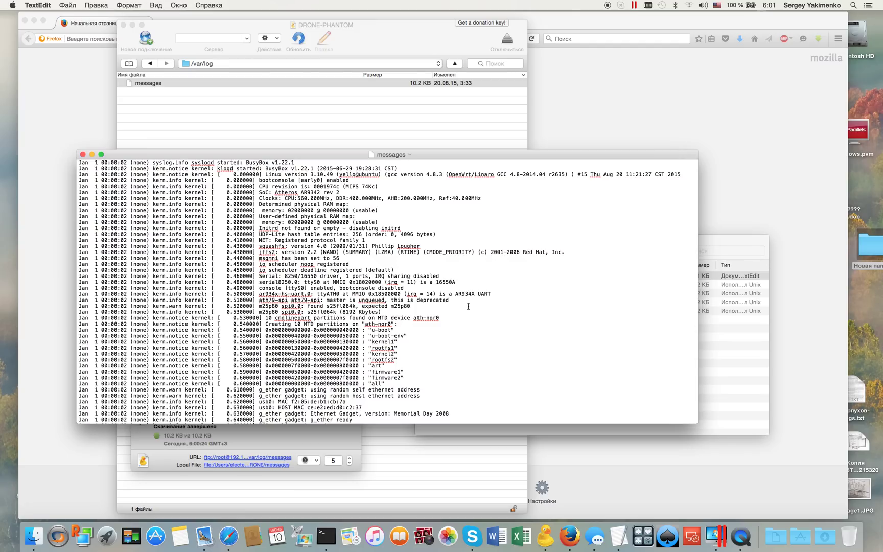
scroll(471, 302, down, 3)
scroll(473, 295, up, 3)
scroll(474, 295, down, 3)
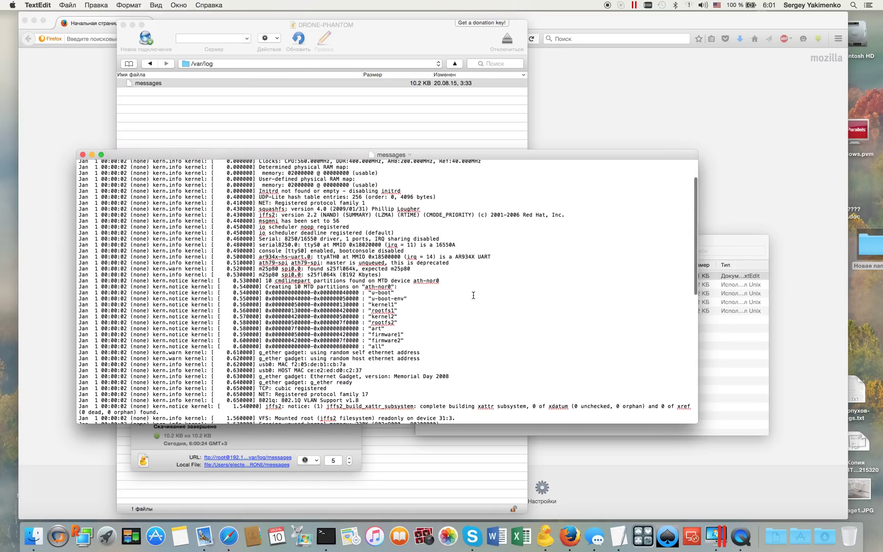
scroll(474, 295, down, 15)
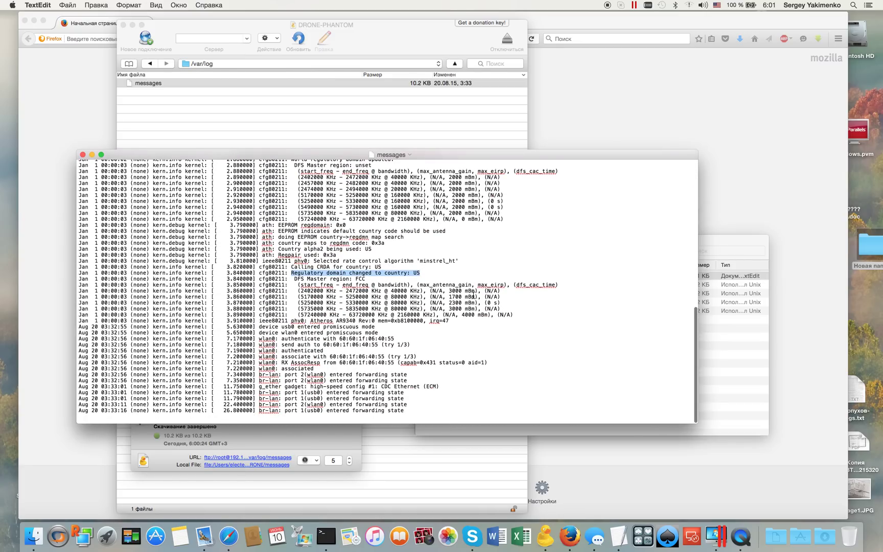